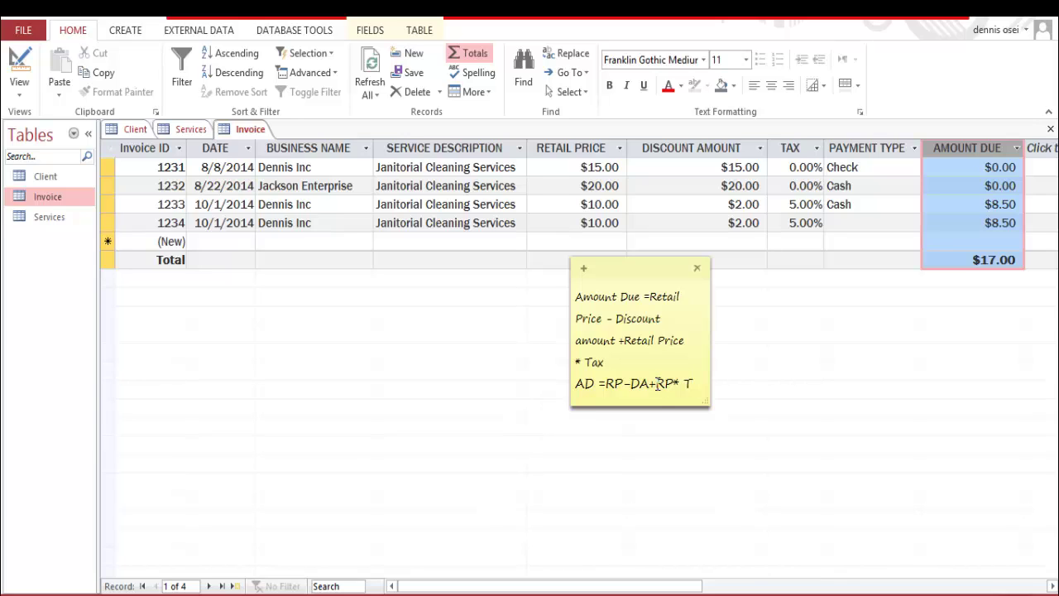
Put brackets around RP* T so the note reads AD =RP-DA+(RP* T)
type("(")
left_click(700, 383)
type(")")
Move the formula note aside and bring the Invoice datasheet back to the front
left_click_drag(581, 385, 701, 387)
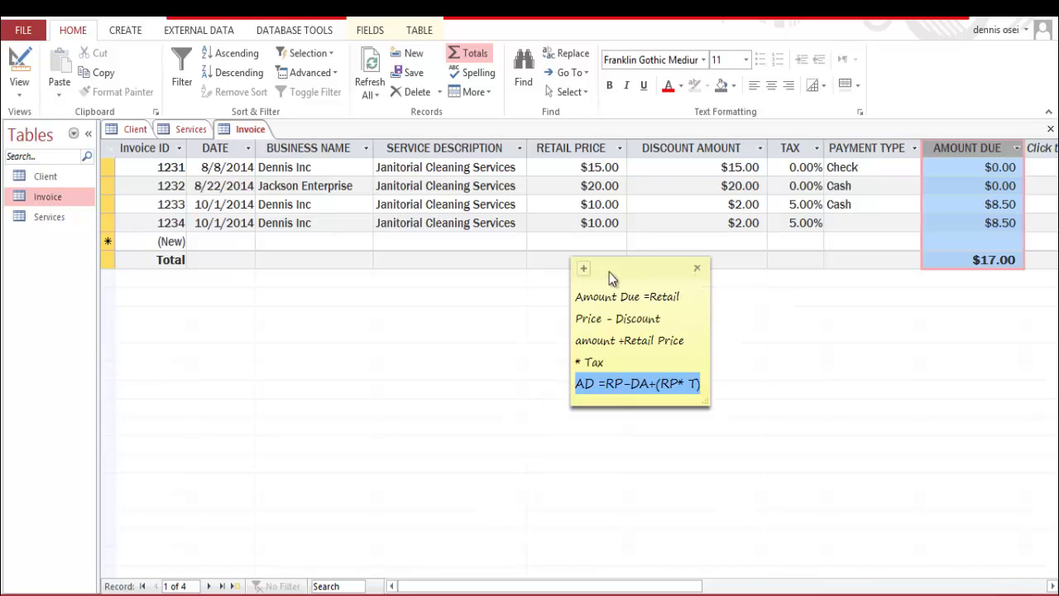
left_click_drag(635, 268, 713, 430)
left_click_drag(674, 329, 644, 326)
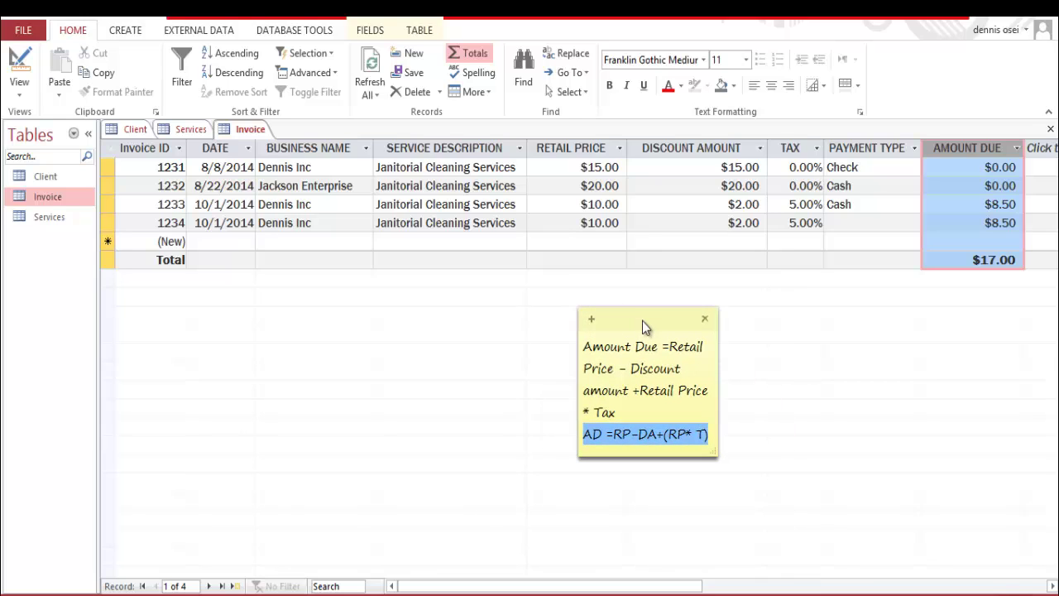
left_click(614, 288)
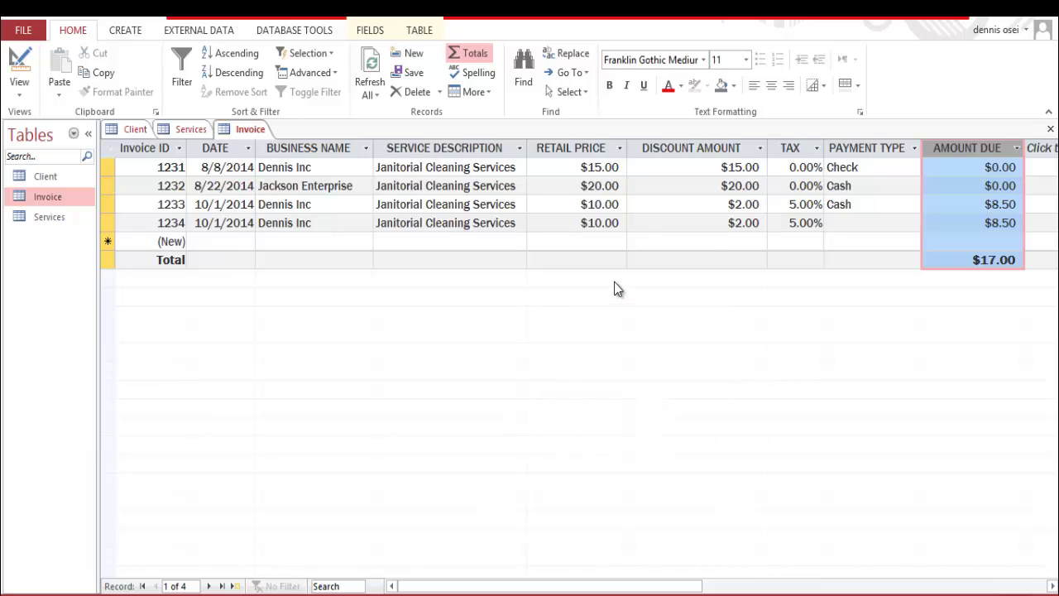
Check the Invoice table in Design View, return to its records, and show the Create commands
left_click(19, 73)
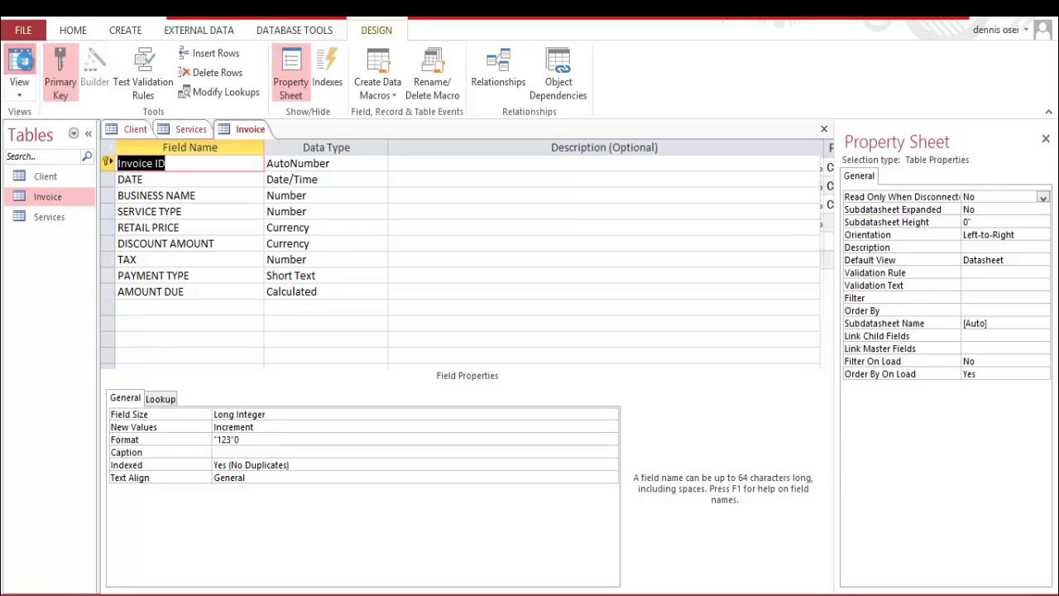
left_click(20, 65)
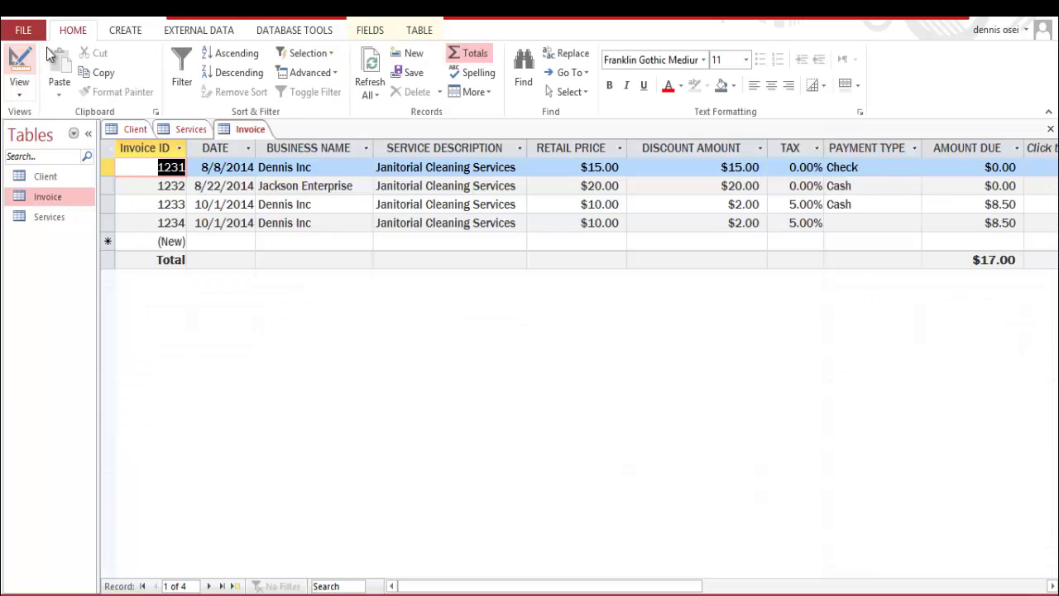
left_click(124, 31)
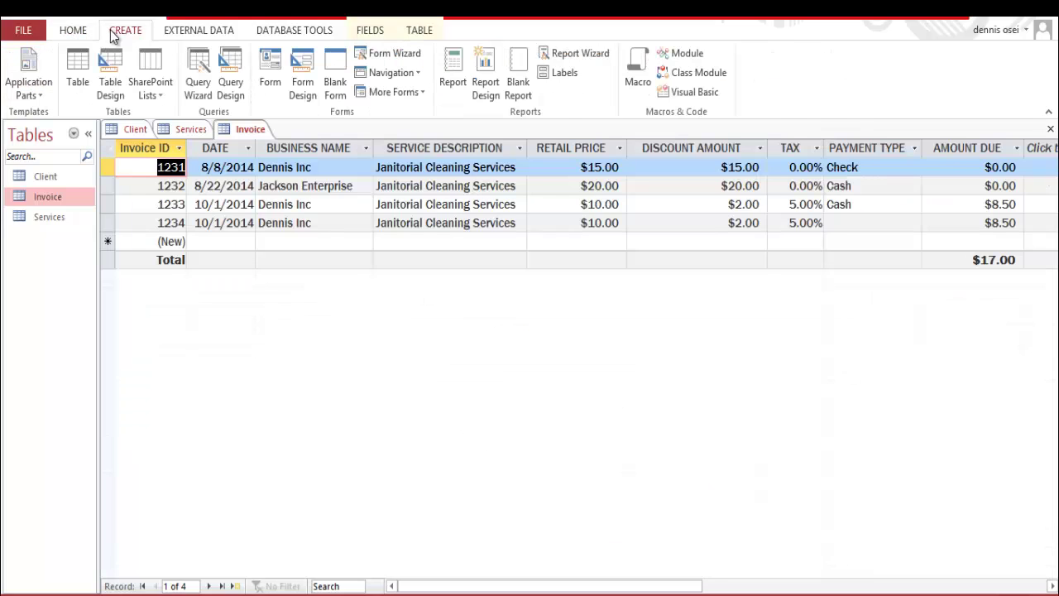
Create a blank table, save it as Invoice1, and switch it to Design View
left_click(76, 58)
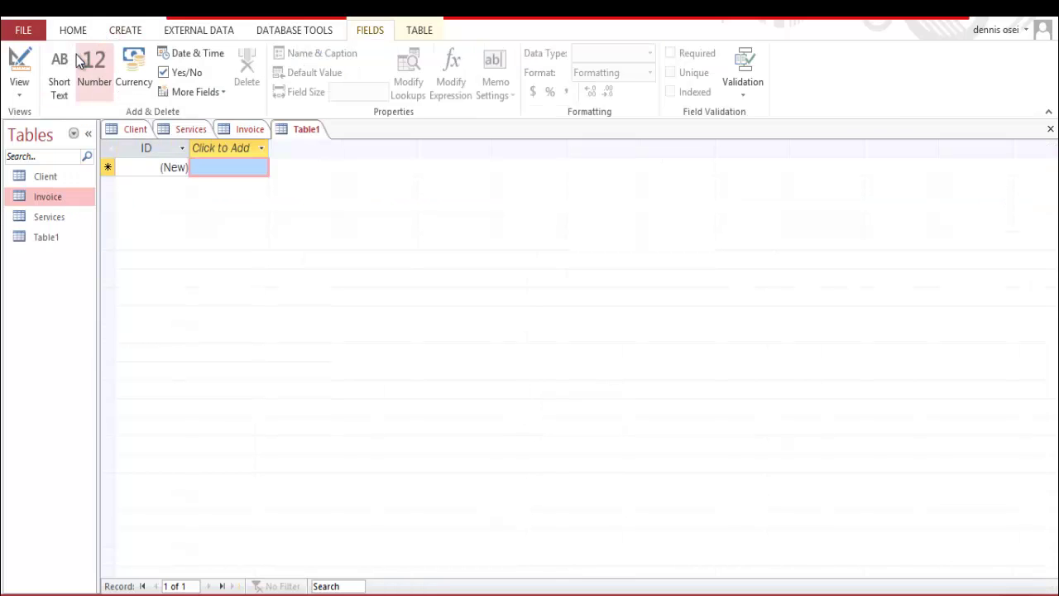
left_click(19, 66)
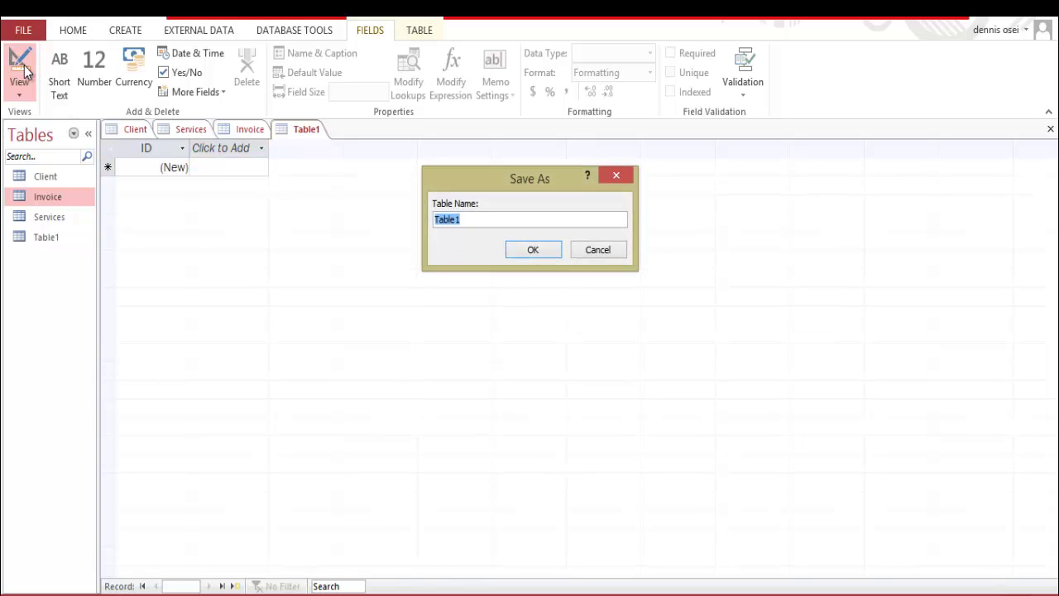
type("Invoice")
type("2")
key("BackSpace")
type("1")
key("Return")
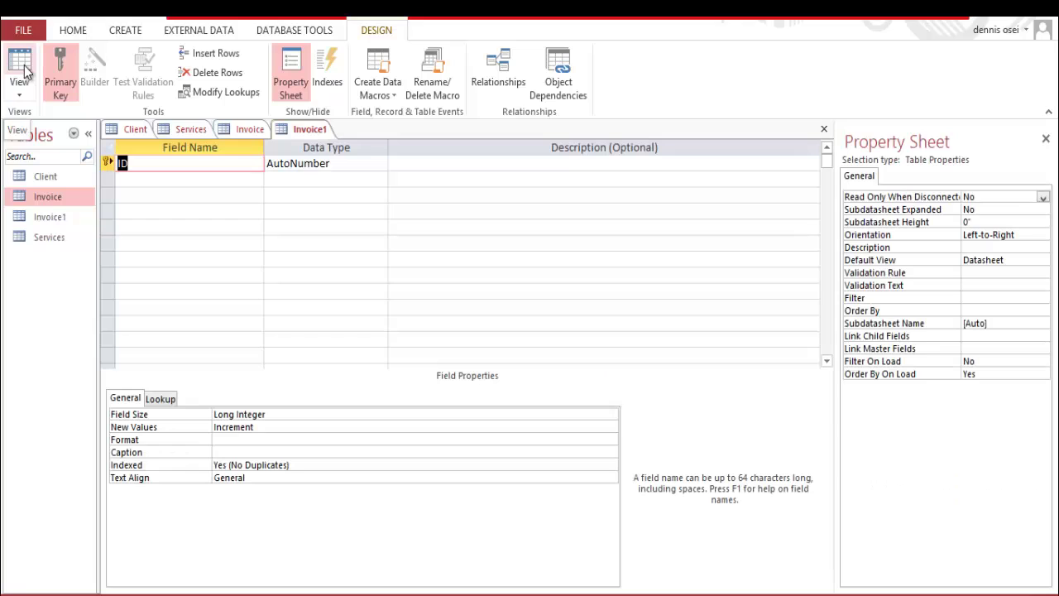
Rename the ID field to INVOICE ID and keep its data type as AutoNumber
left_click(122, 164)
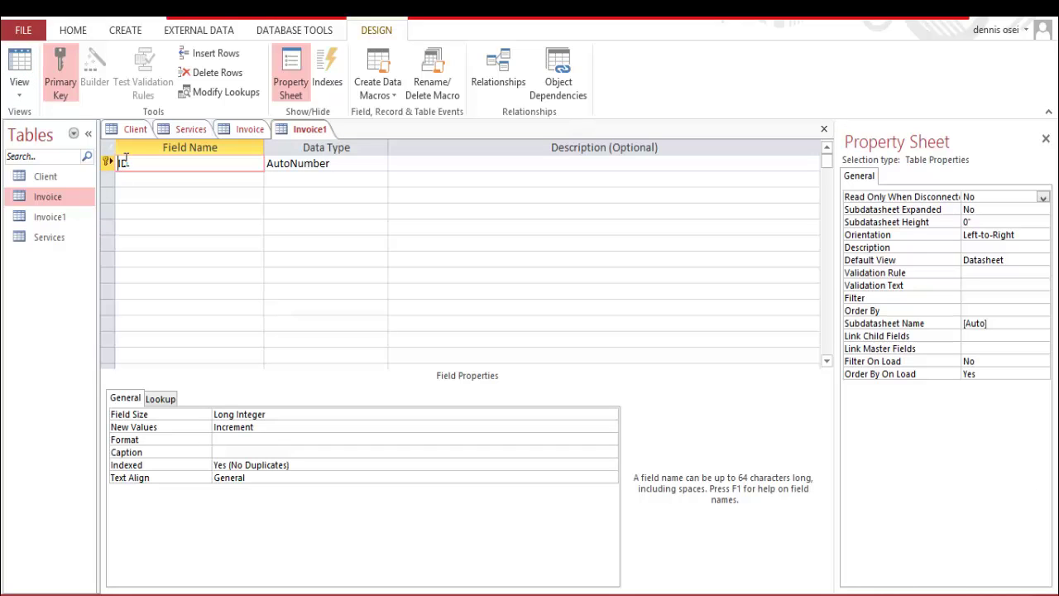
type("Invo")
key("BackSpace")
key("BackSpace")
type("OV")
key("BackSpace")
key("BackSpace")
type("Vo")
key("BackSpace")
type("OICE")
left_click(381, 166)
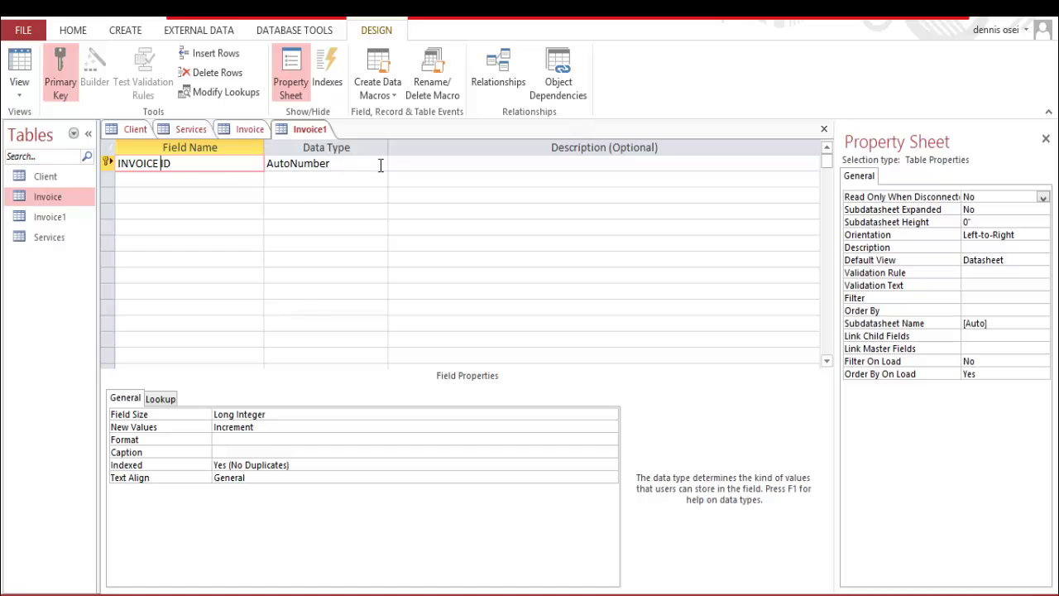
left_click(381, 166)
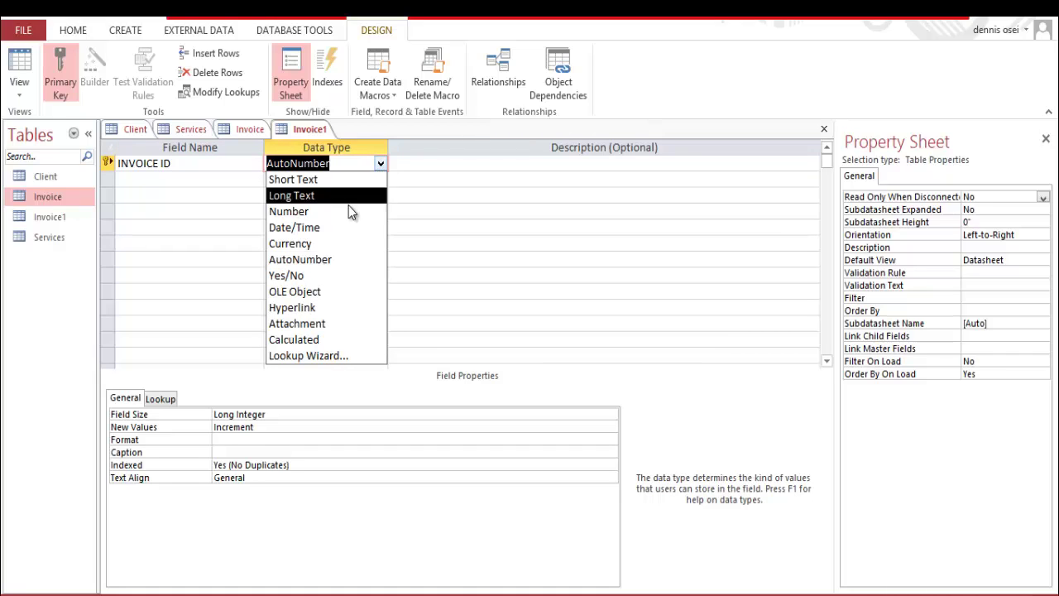
left_click(327, 260)
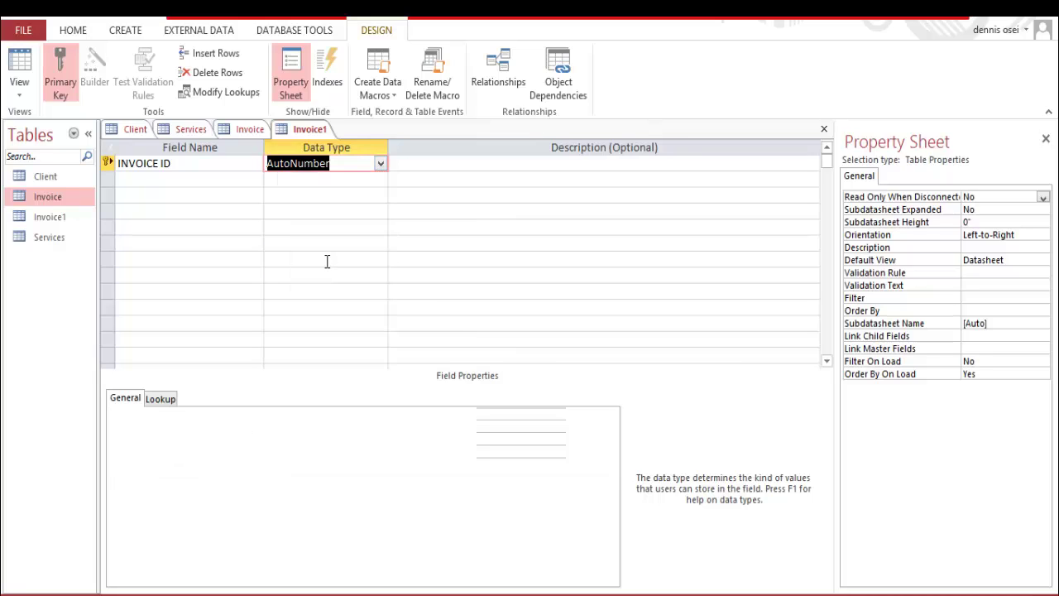
left_click(187, 182)
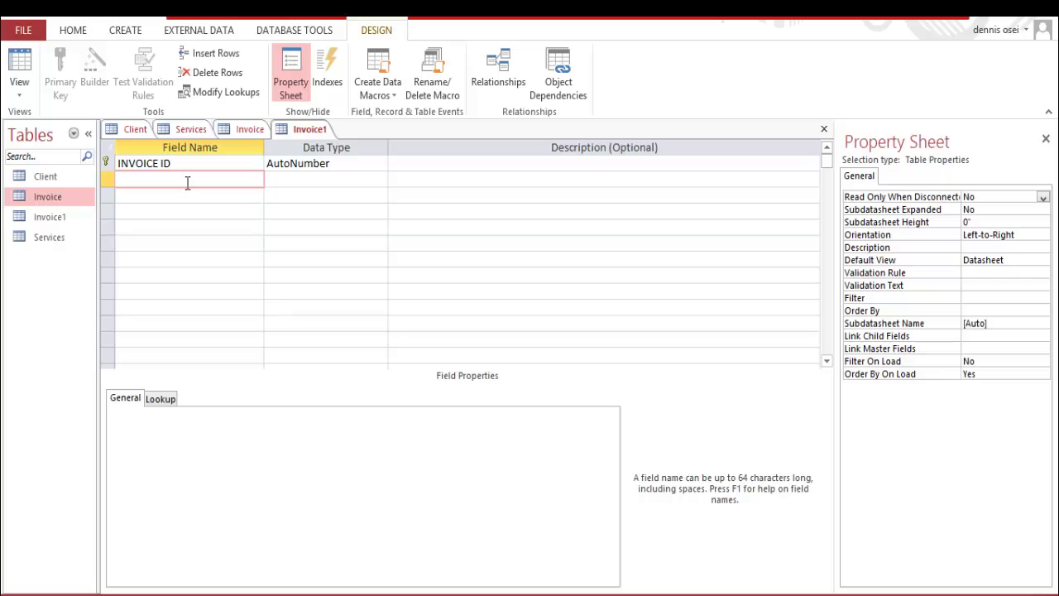
Name the second field Date, dismiss the reserved-word warning, and set it to Date/Time
type("Date")
left_click(372, 181)
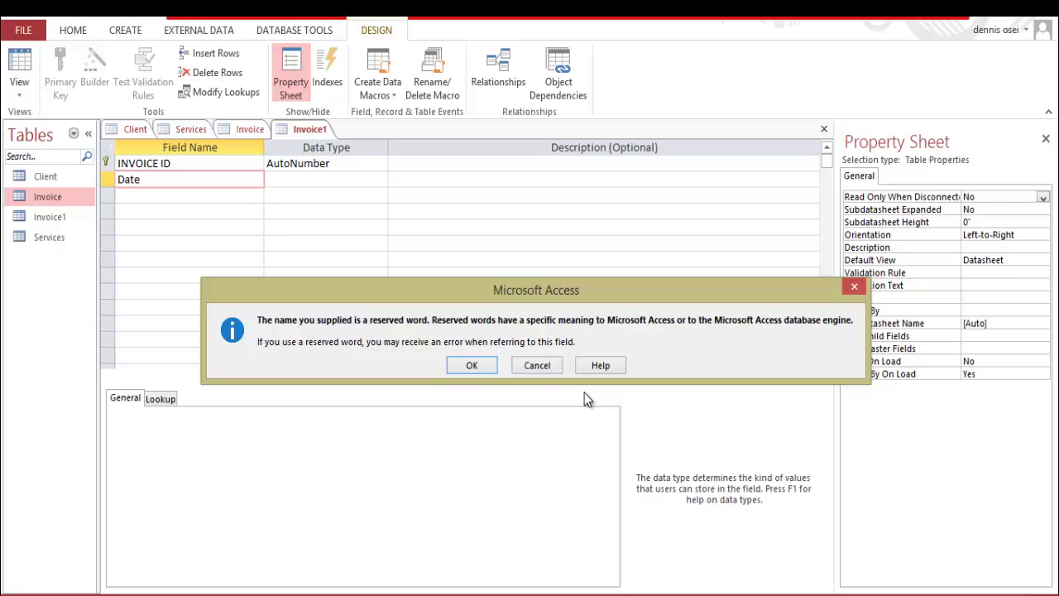
left_click(489, 369)
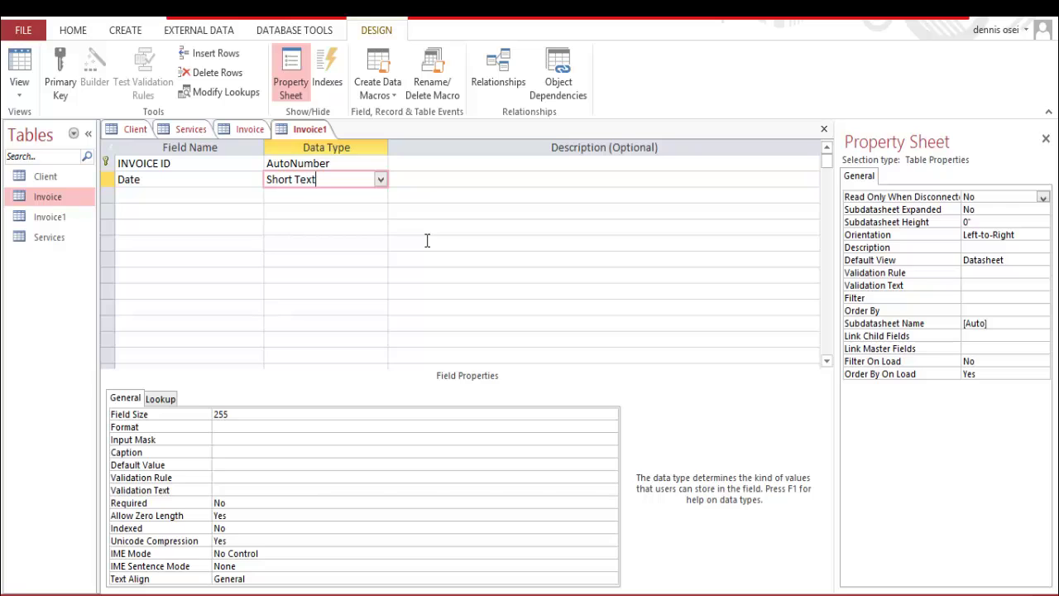
left_click(380, 181)
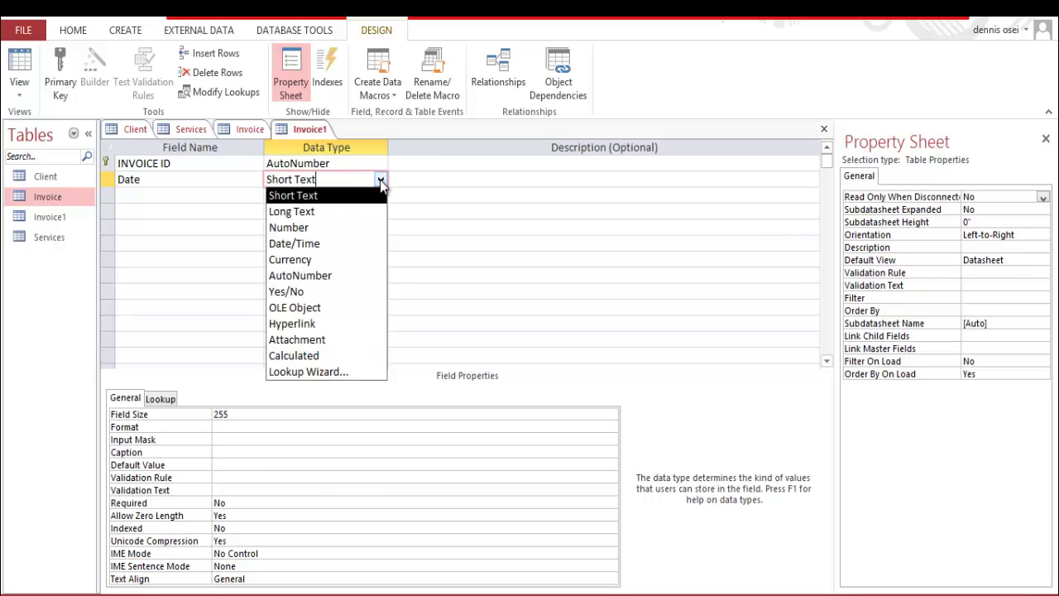
left_click(319, 244)
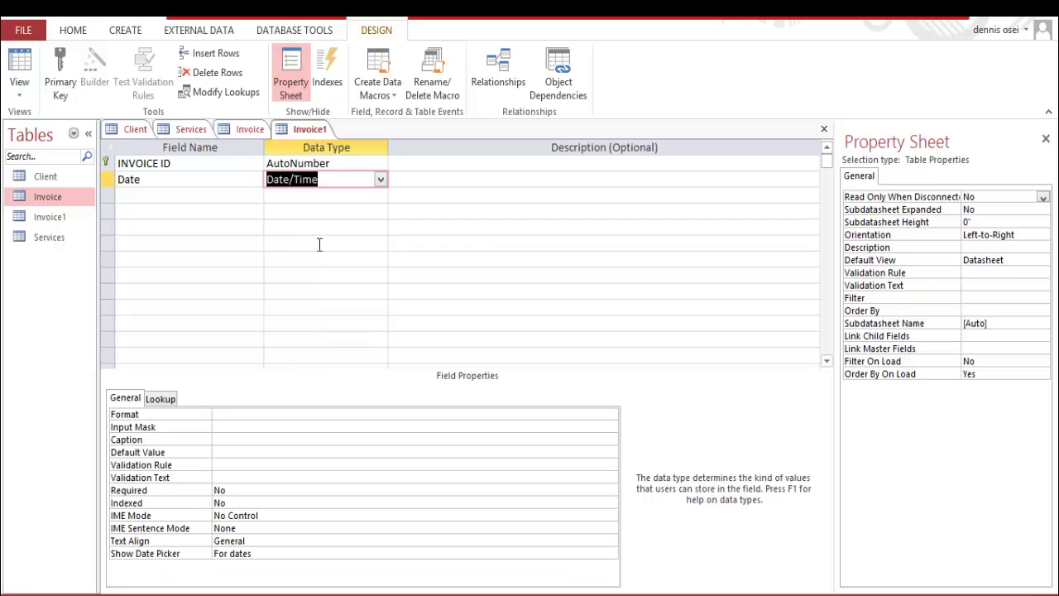
left_click(250, 130)
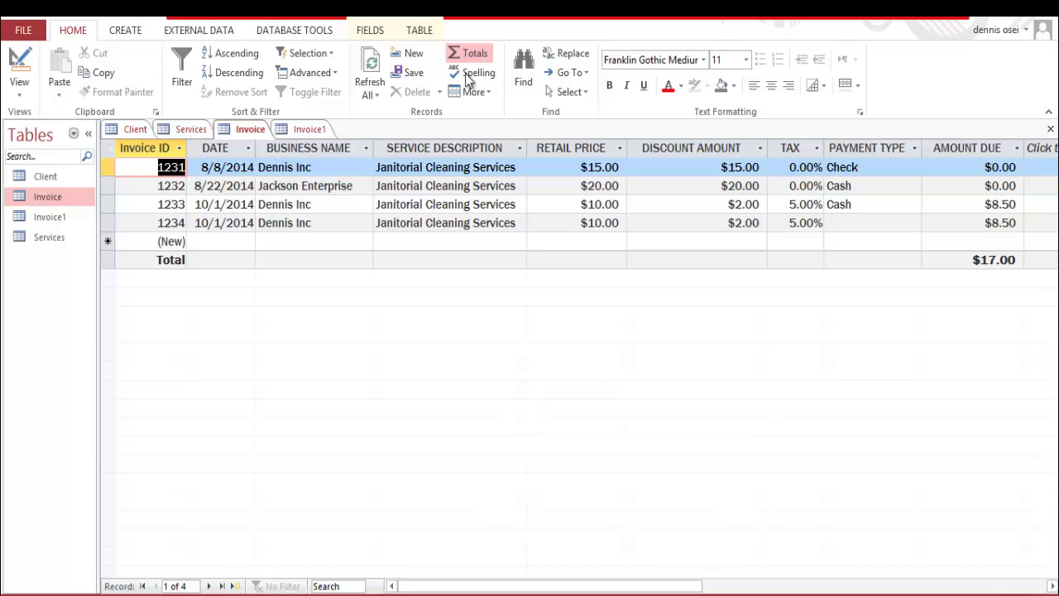
left_click(311, 130)
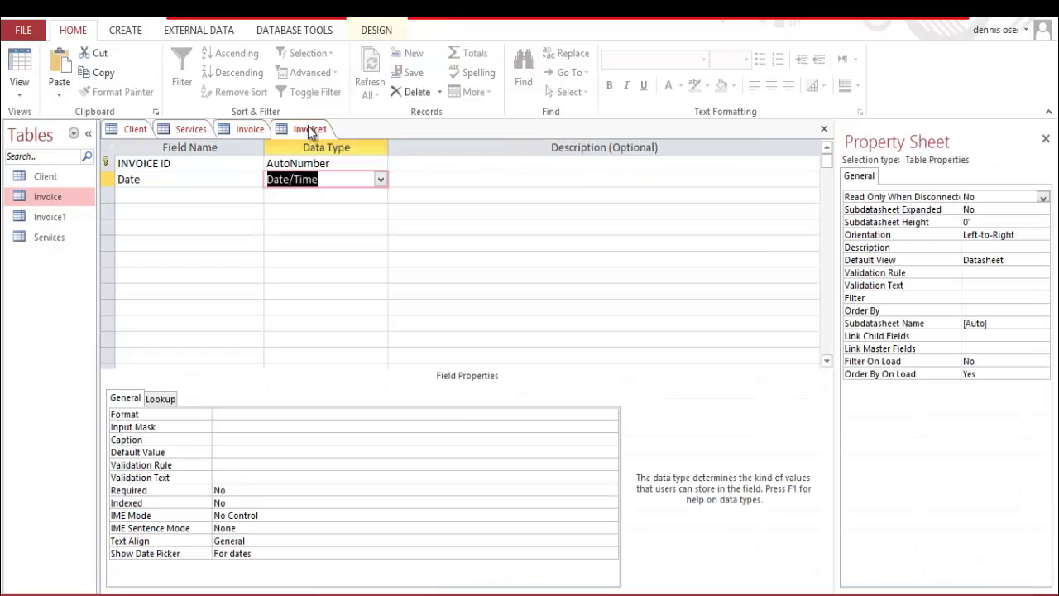
Enter Business Name as the third field and bring up its data type list
left_click(163, 197)
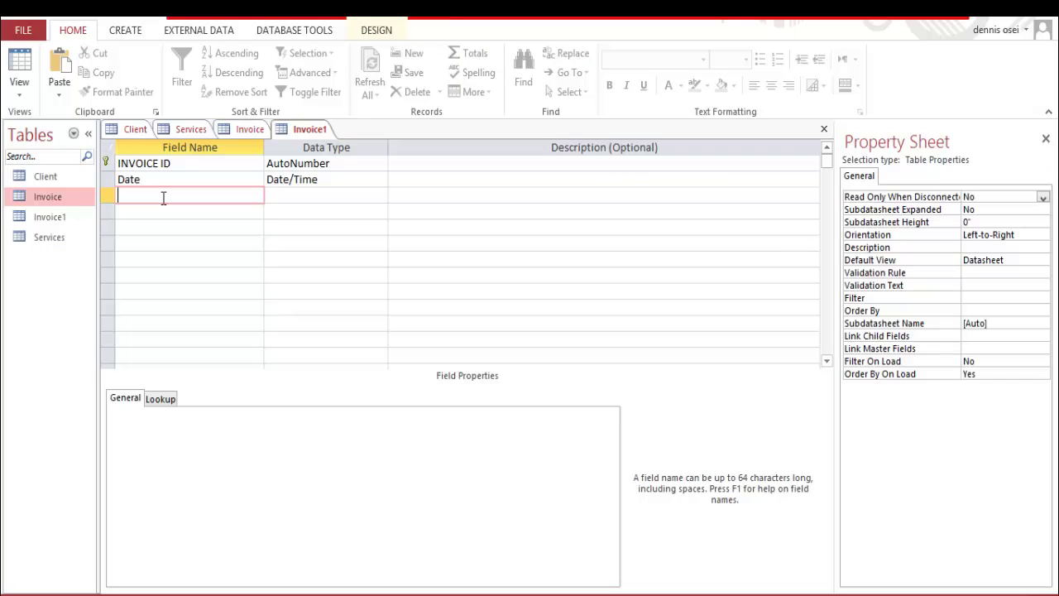
type("Business Name")
left_click(372, 196)
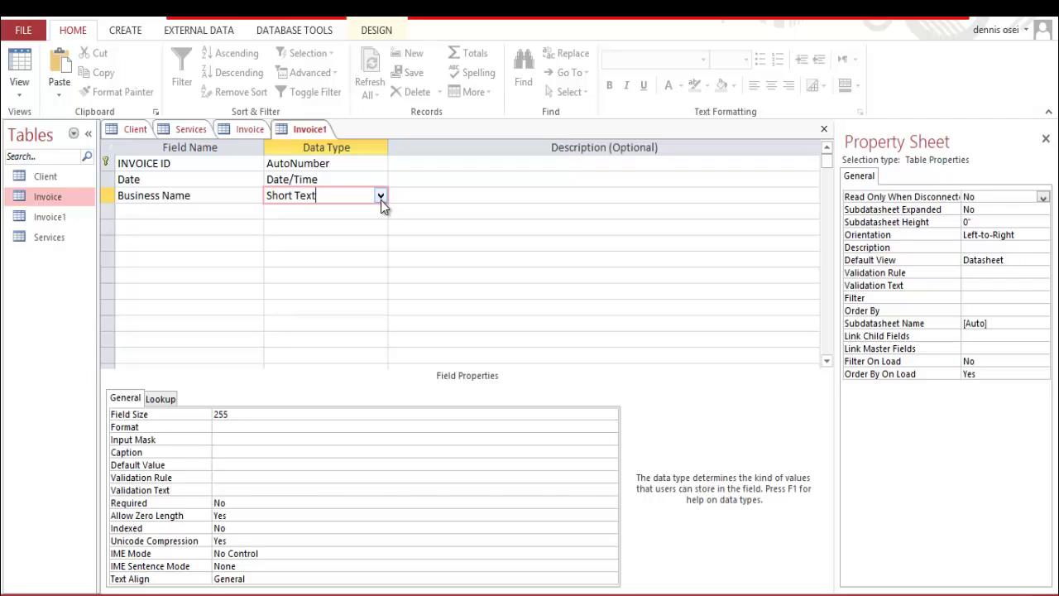
left_click(381, 196)
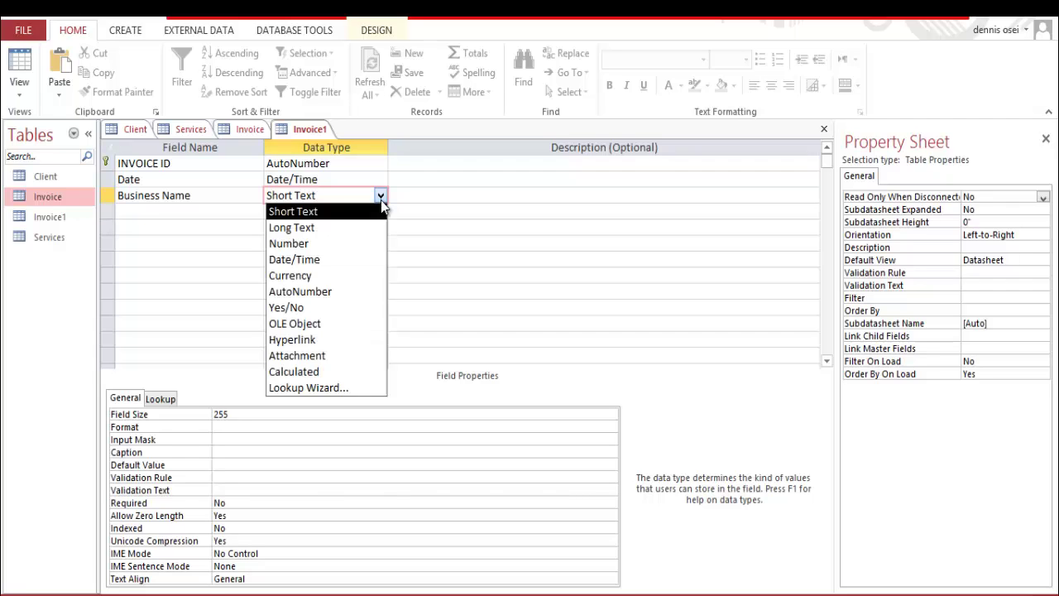
Choose Lookup Wizard for Business Name, getting its values from another table
left_click(346, 389)
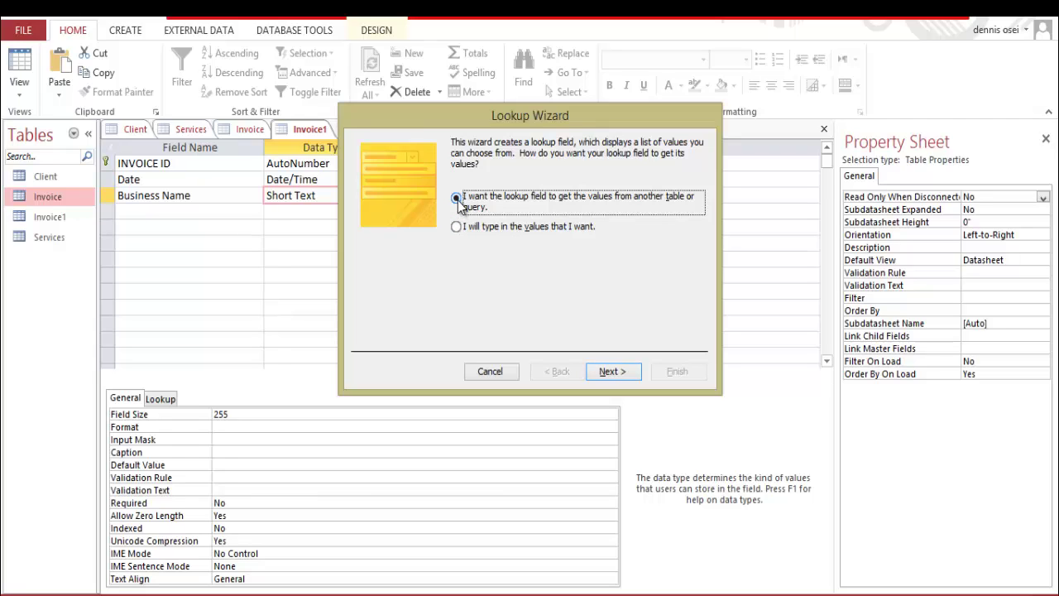
left_click(613, 372)
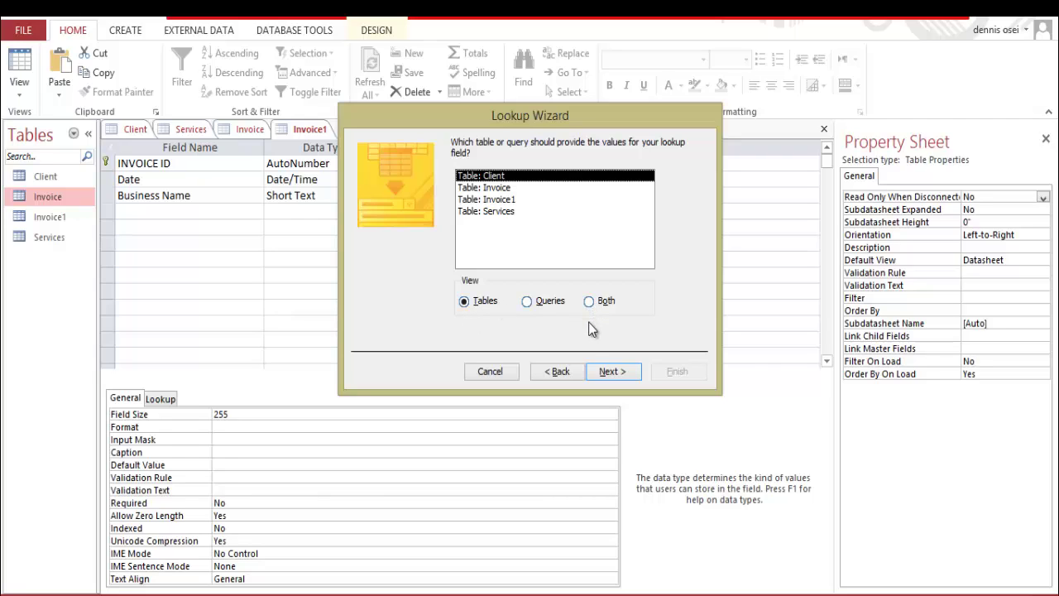
Pick the Client table and move its Business Name field into Selected Fields
left_click(602, 372)
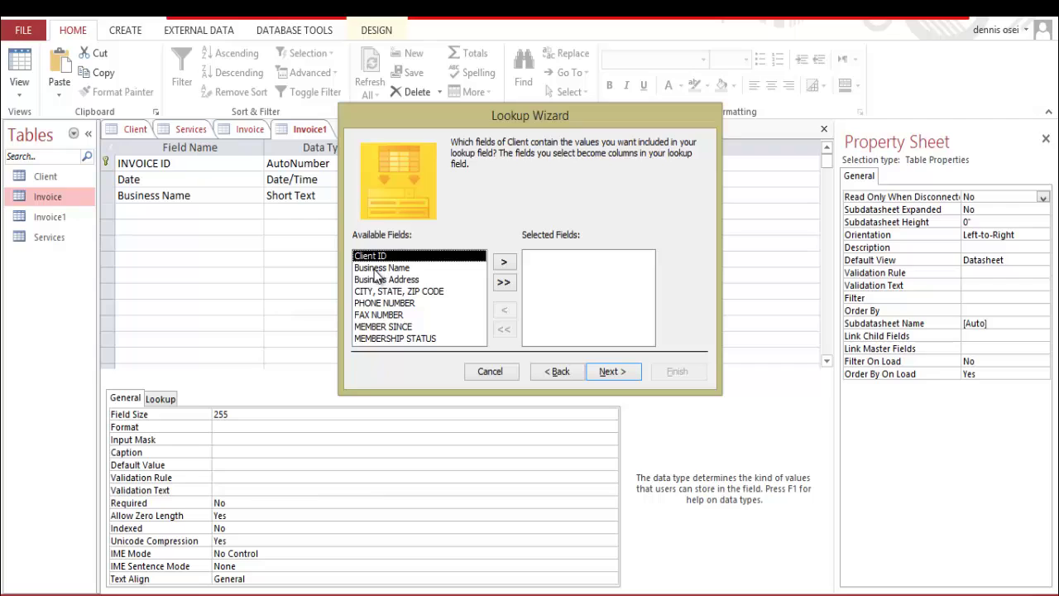
left_click(377, 268)
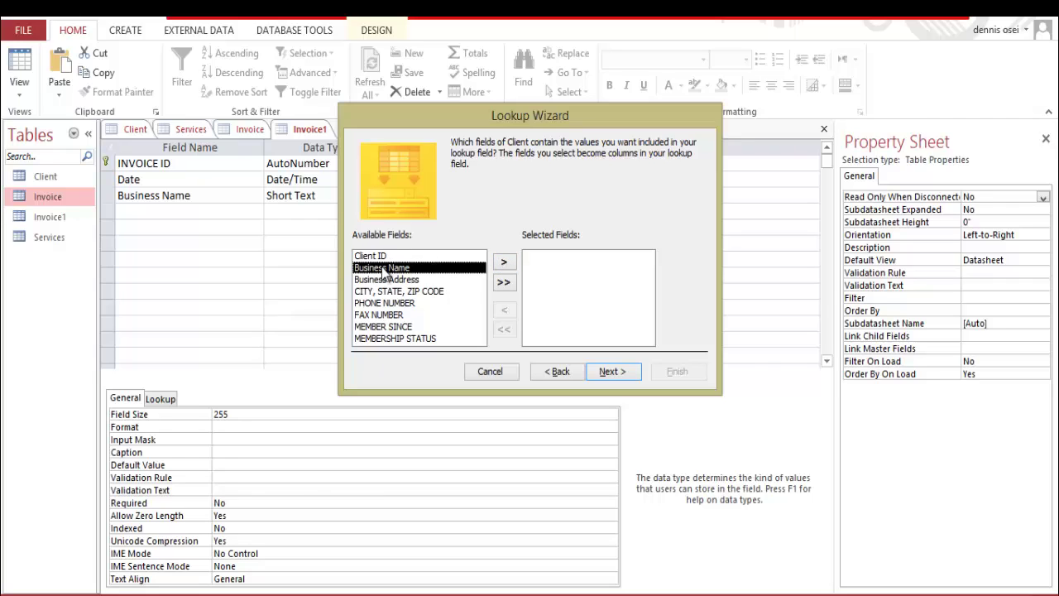
left_click(505, 263)
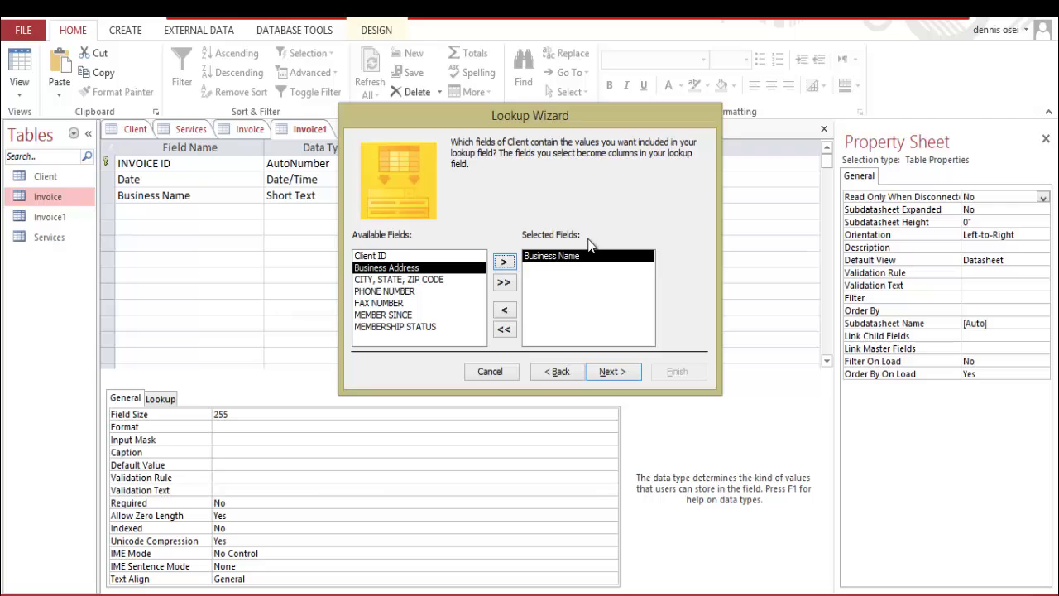
Sort the lookup by Business Name, finish the wizard, and save Invoice1 to create the relationship
left_click(613, 371)
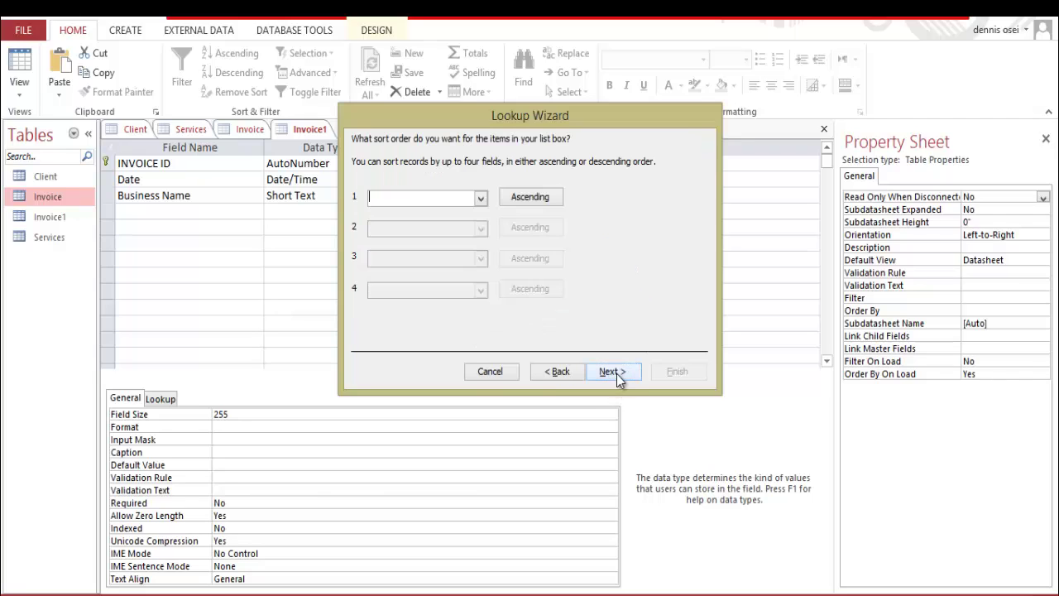
left_click(481, 199)
left_click(483, 200)
left_click(483, 201)
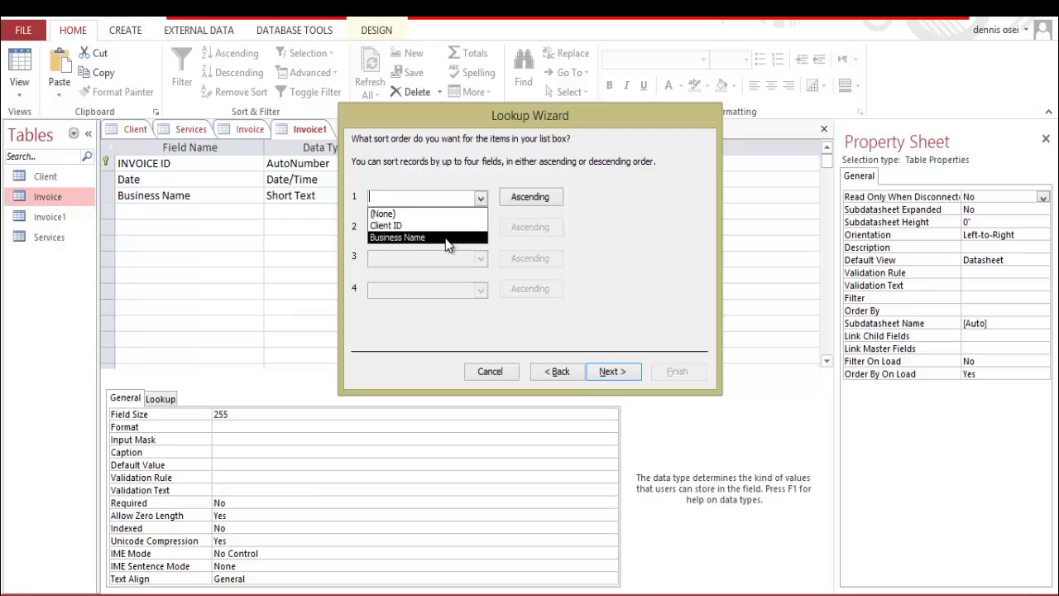
left_click(447, 239)
left_click(634, 369)
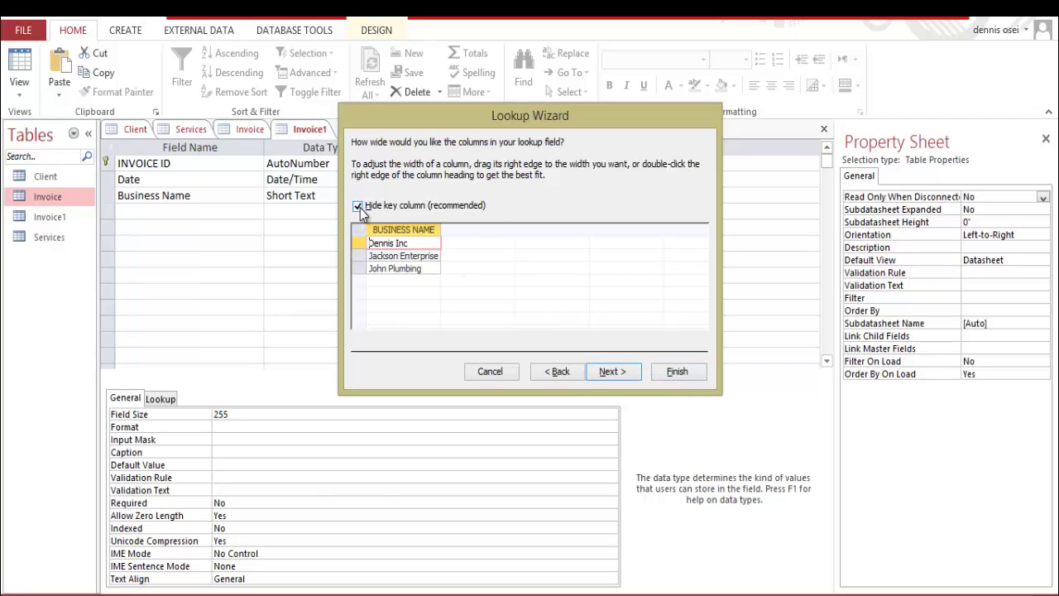
left_click(676, 372)
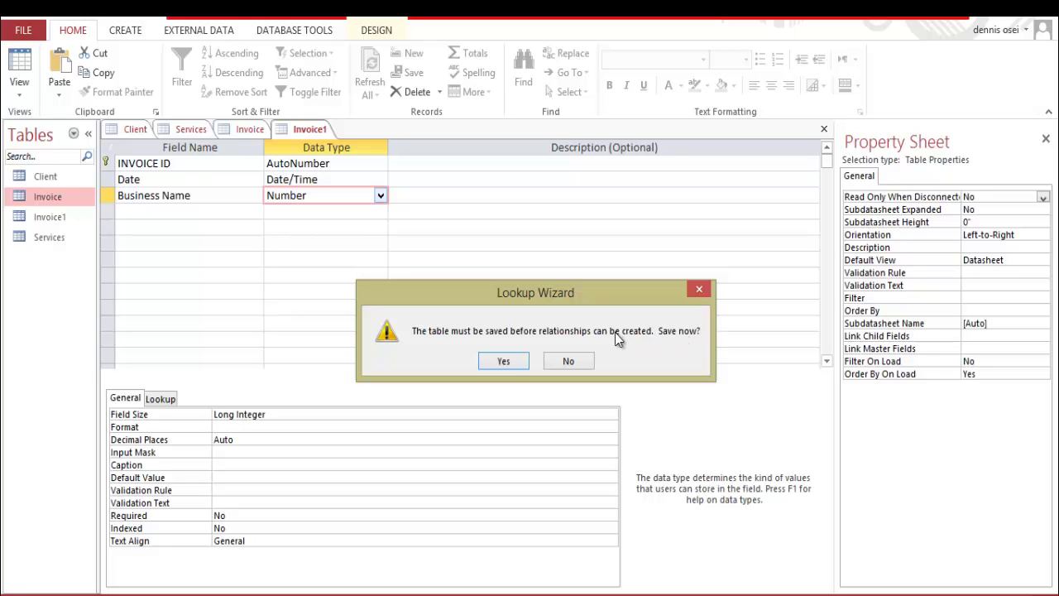
left_click(503, 362)
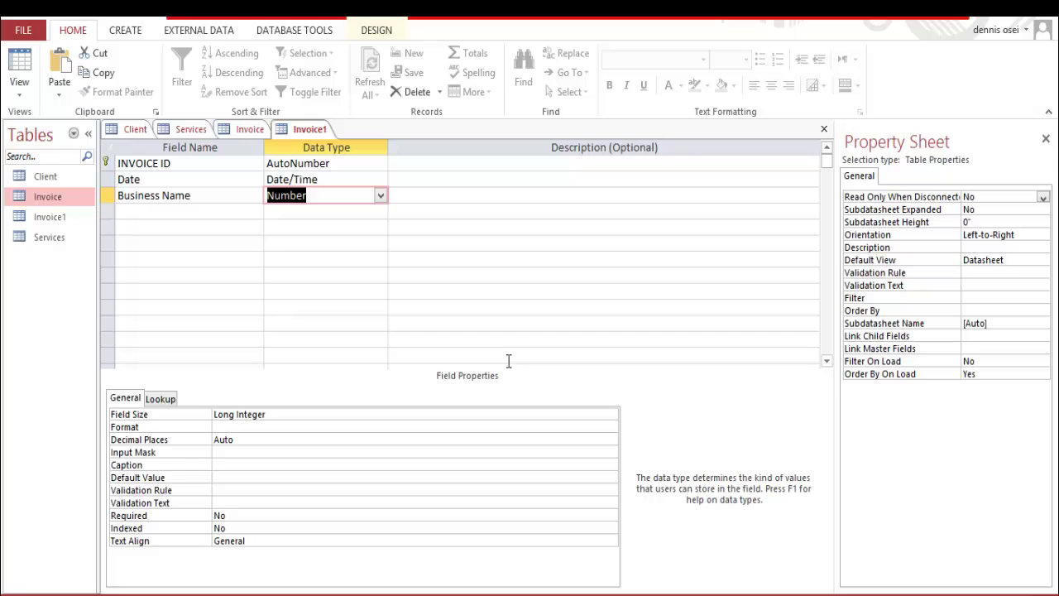
Enter Services Description as the fourth field name in Invoice1
left_click(186, 215)
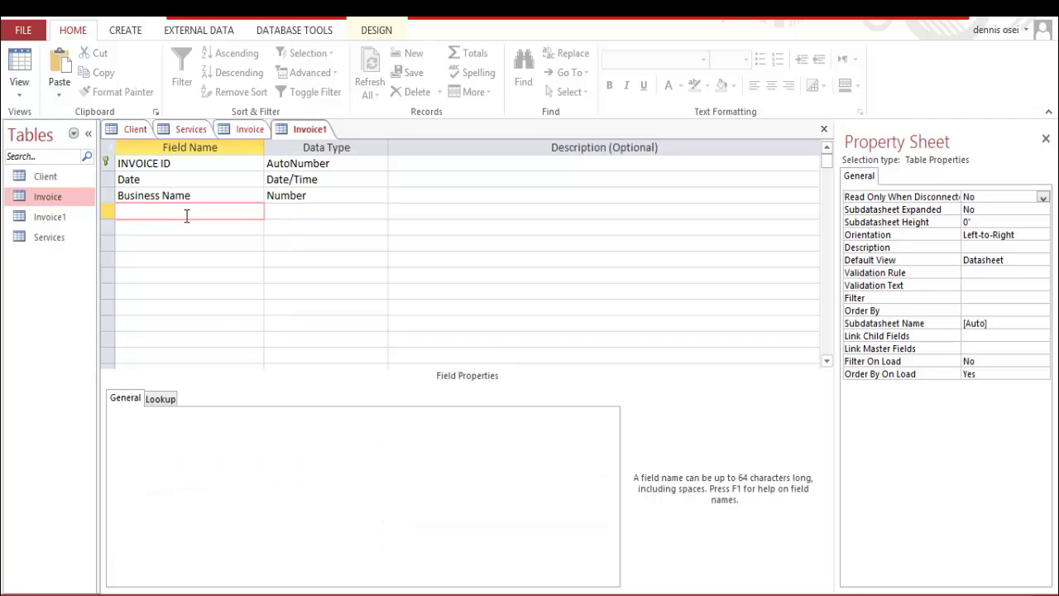
type("Services Description")
Start a Lookup Wizard for Services Description that takes its values from the Services table
left_click(384, 213)
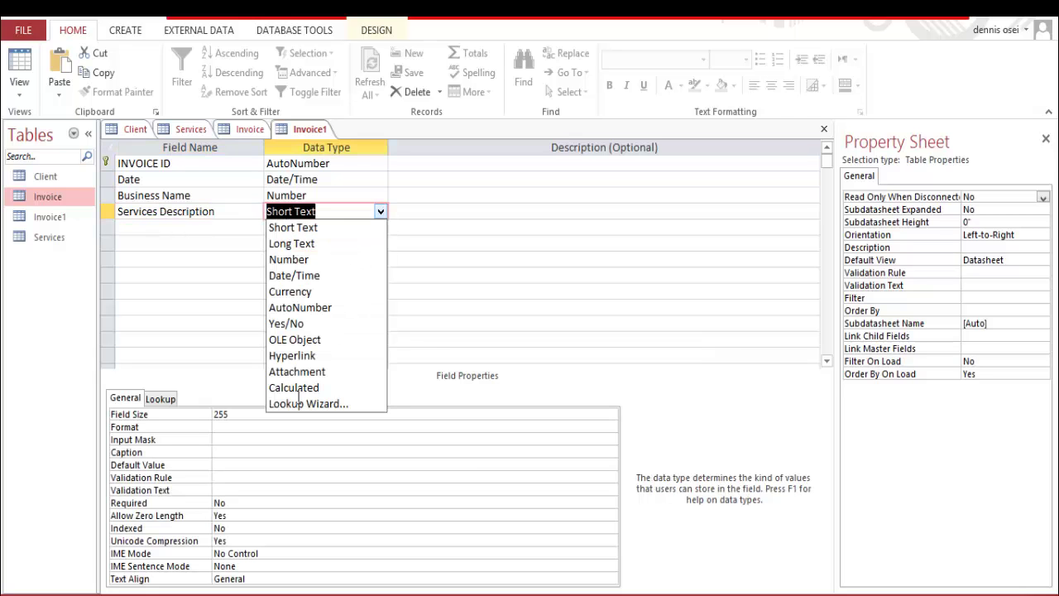
left_click(333, 404)
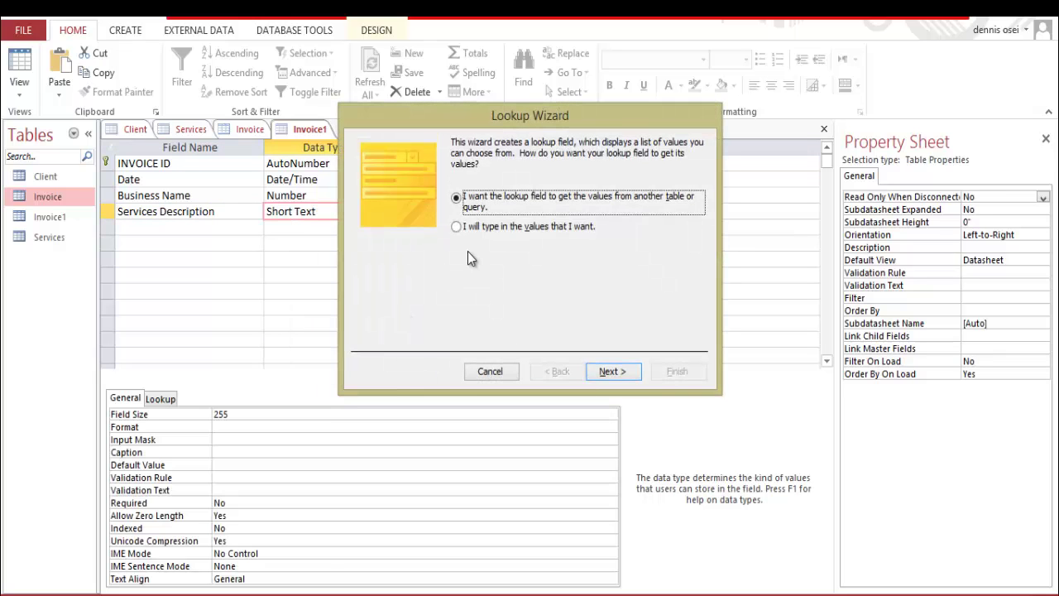
left_click(612, 372)
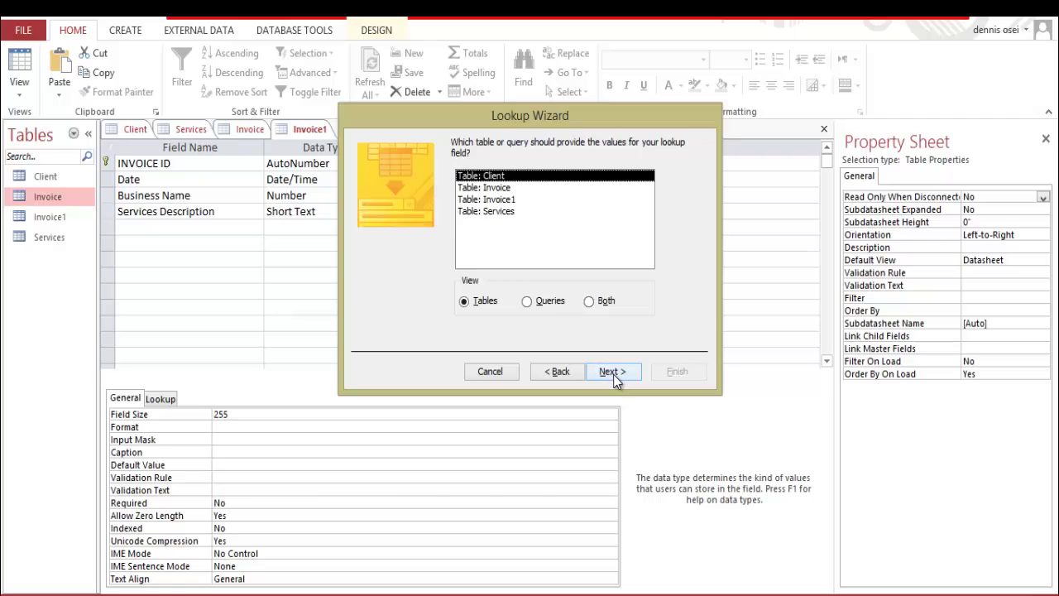
left_click(486, 212)
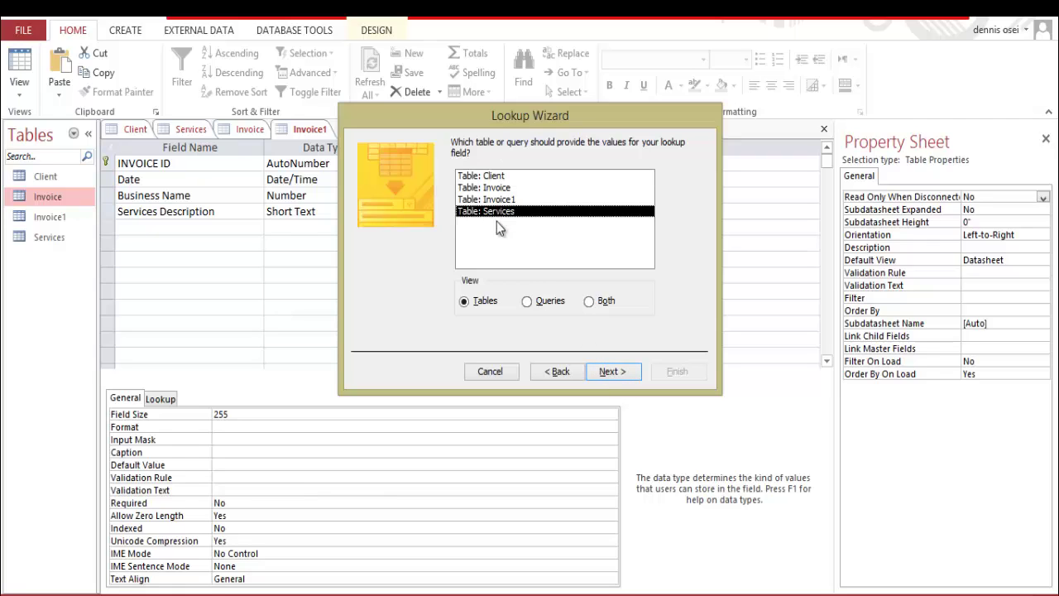
left_click(609, 372)
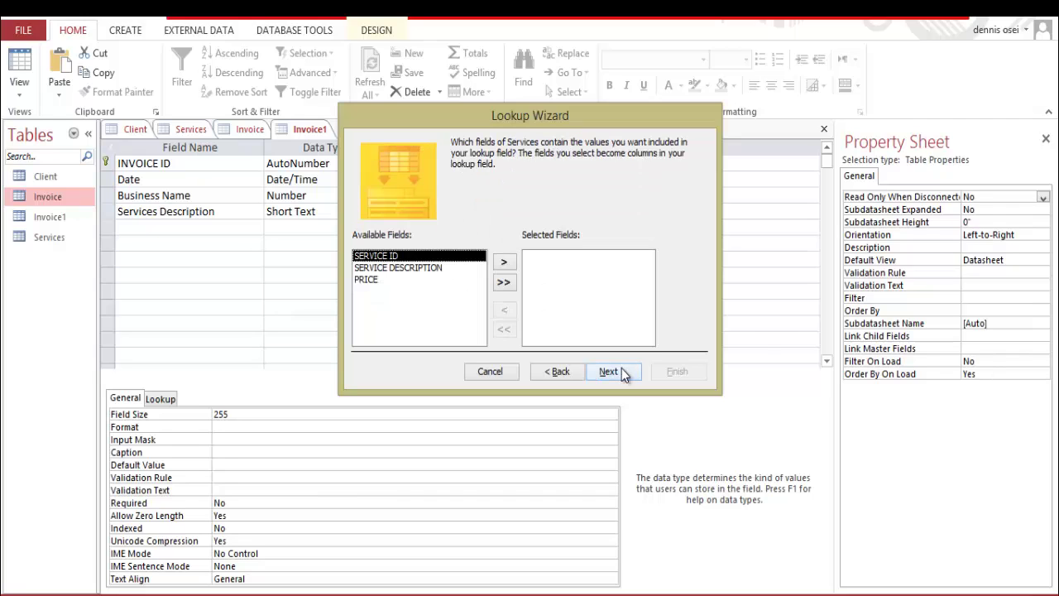
Add SERVICE DESCRIPTION as the lookup column, sorted ascending by SERVICE DESCRIPTION
left_click(404, 268)
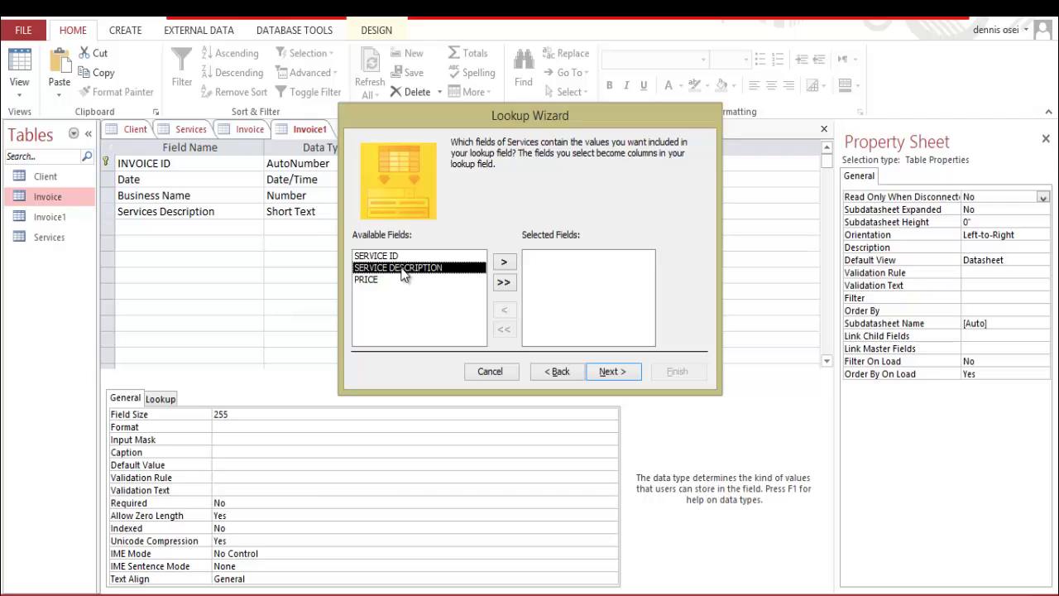
left_click(504, 263)
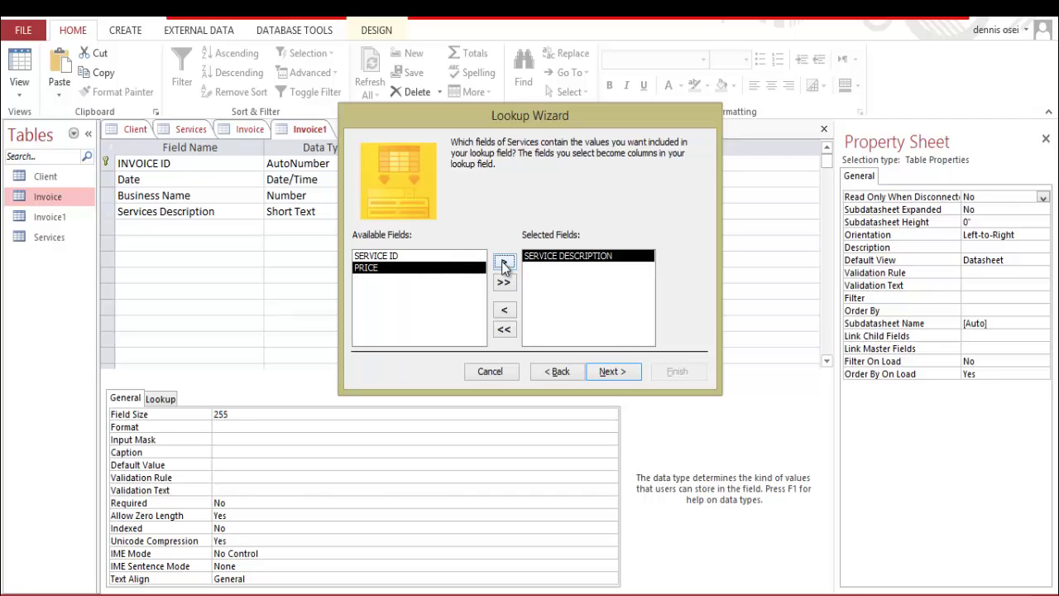
left_click(614, 374)
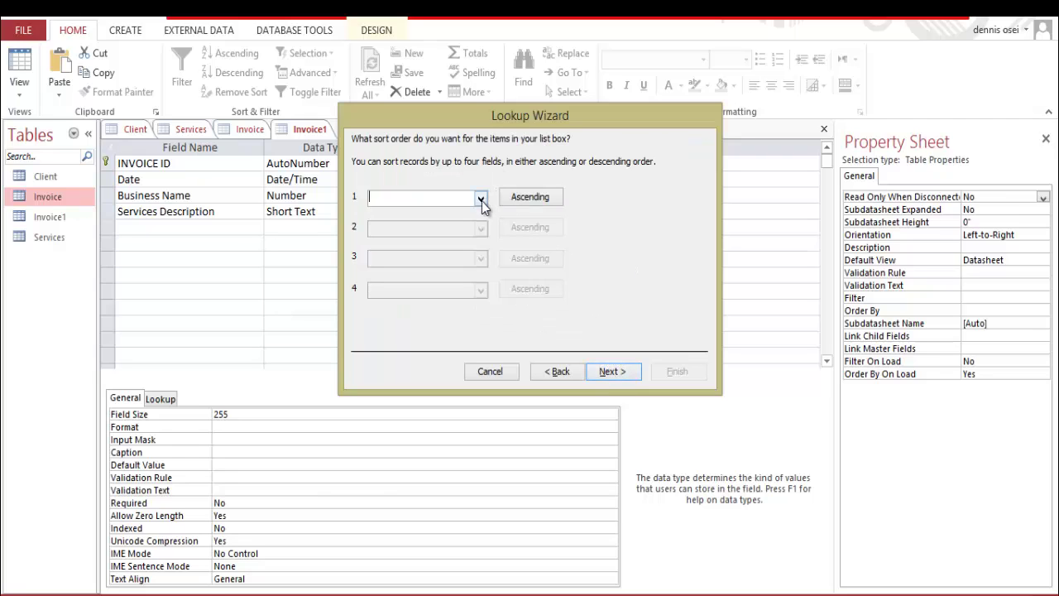
left_click(480, 199)
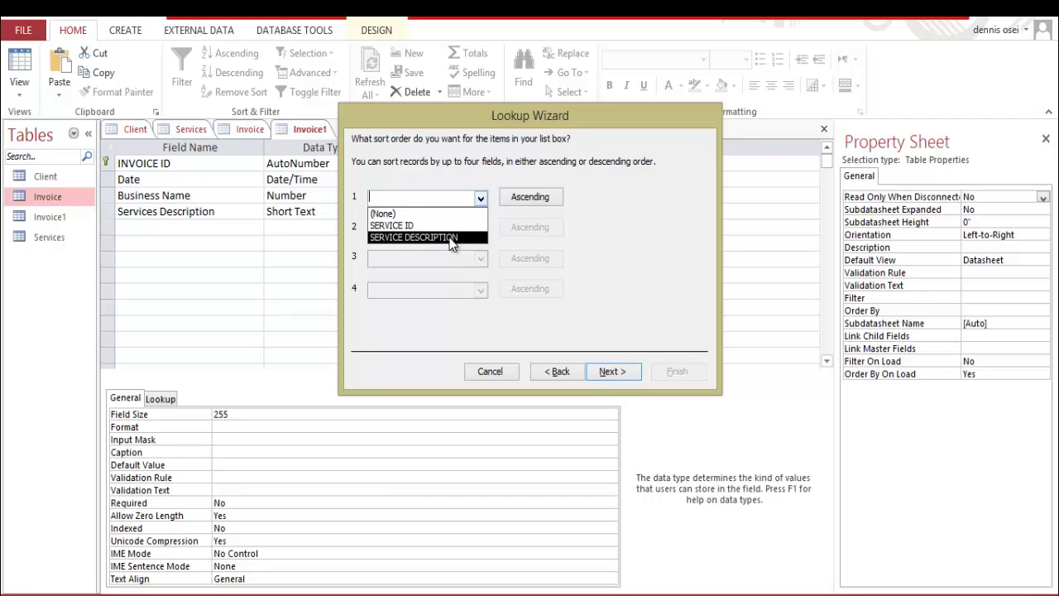
left_click(452, 238)
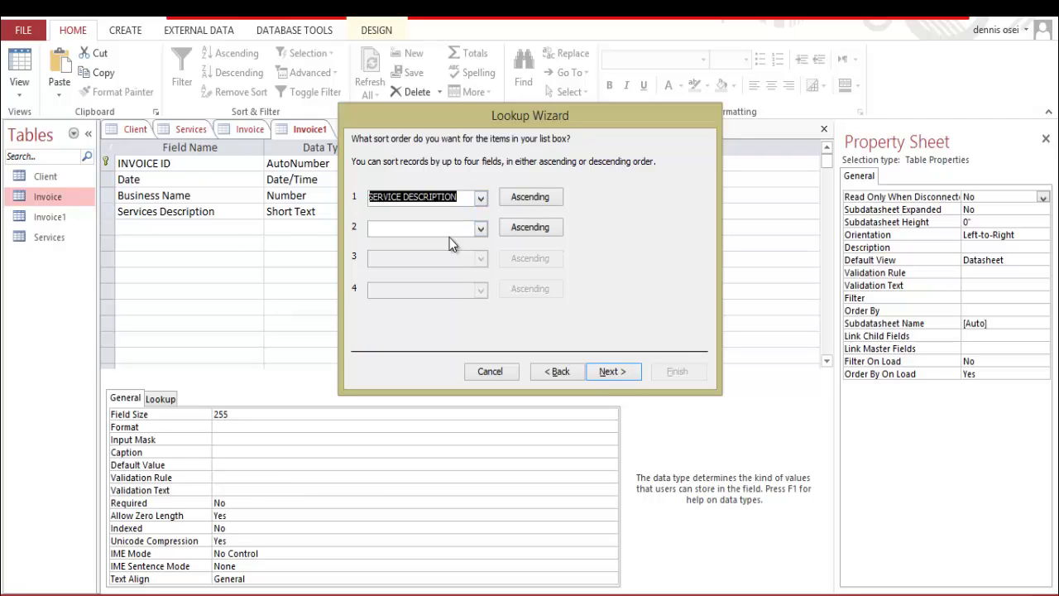
left_click(606, 374)
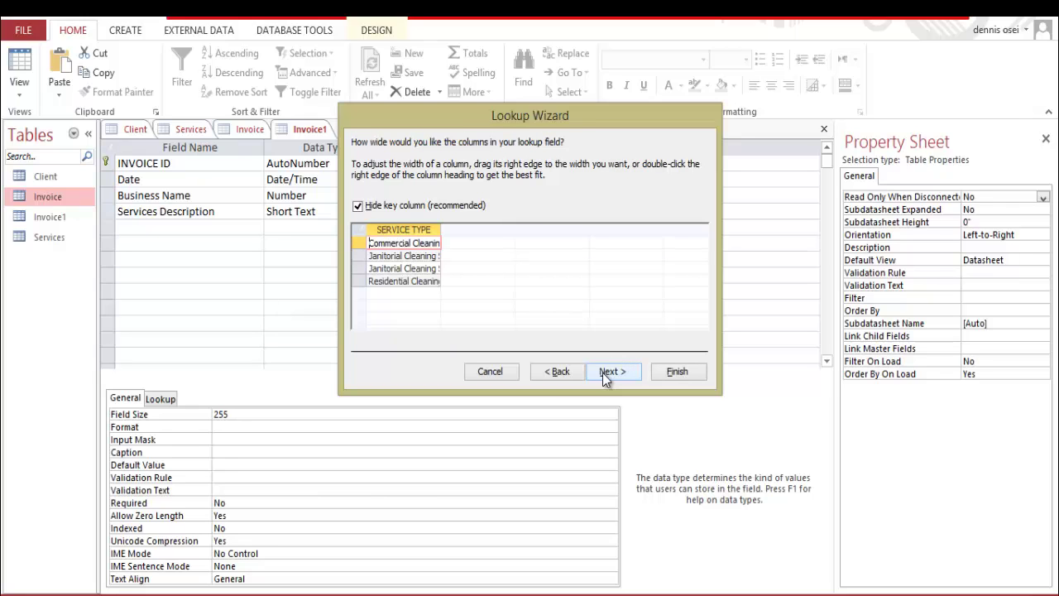
Keep the label Services Description and enable Data Integrity with Restrict Delete
left_click(607, 374)
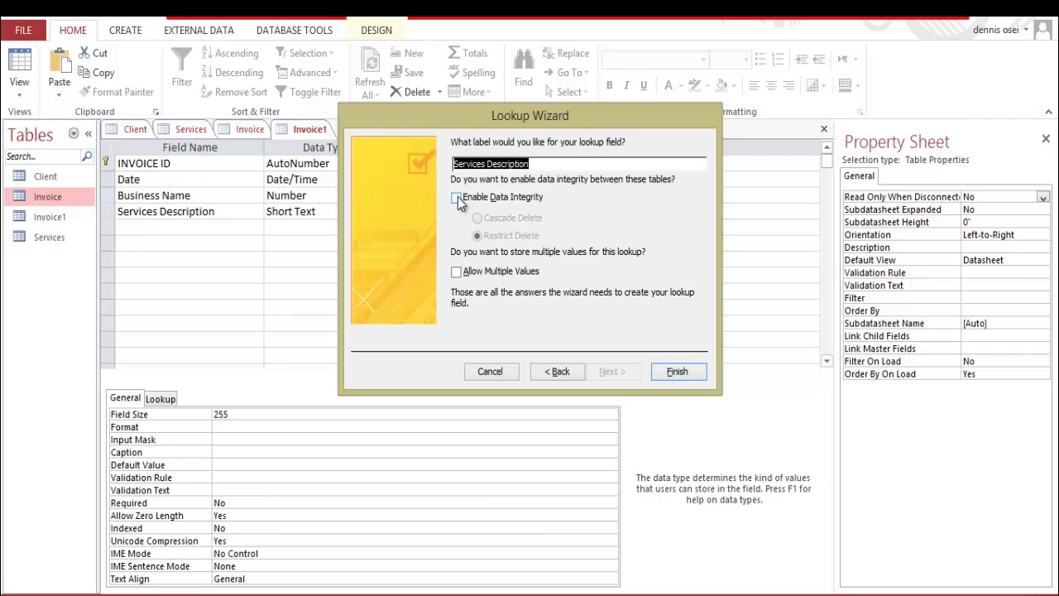
left_click(457, 199)
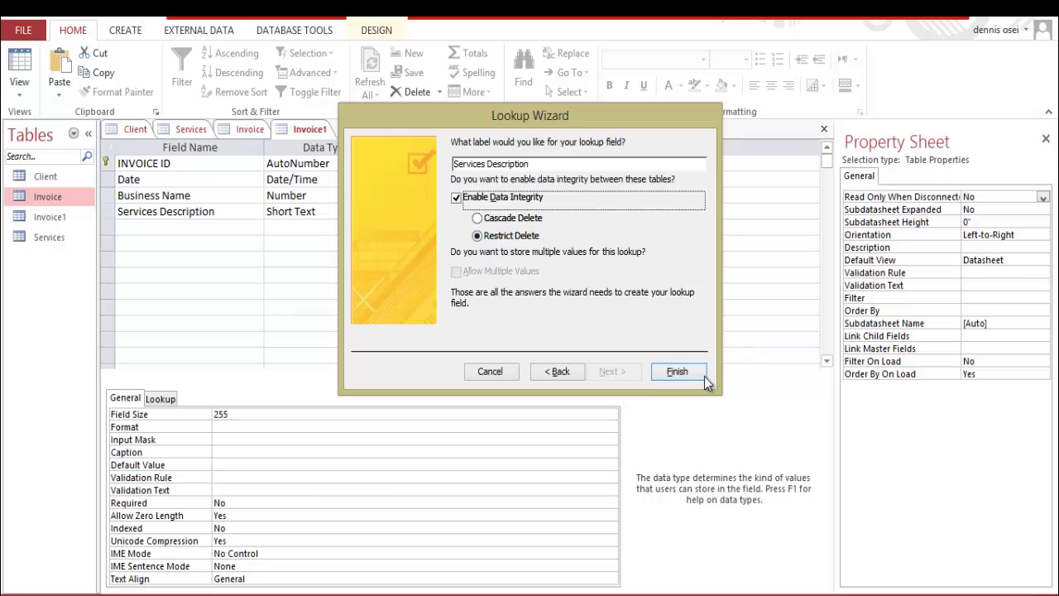
Finish the lookup, save Invoice1, and dismiss the Services-table-in-use error
left_click(677, 372)
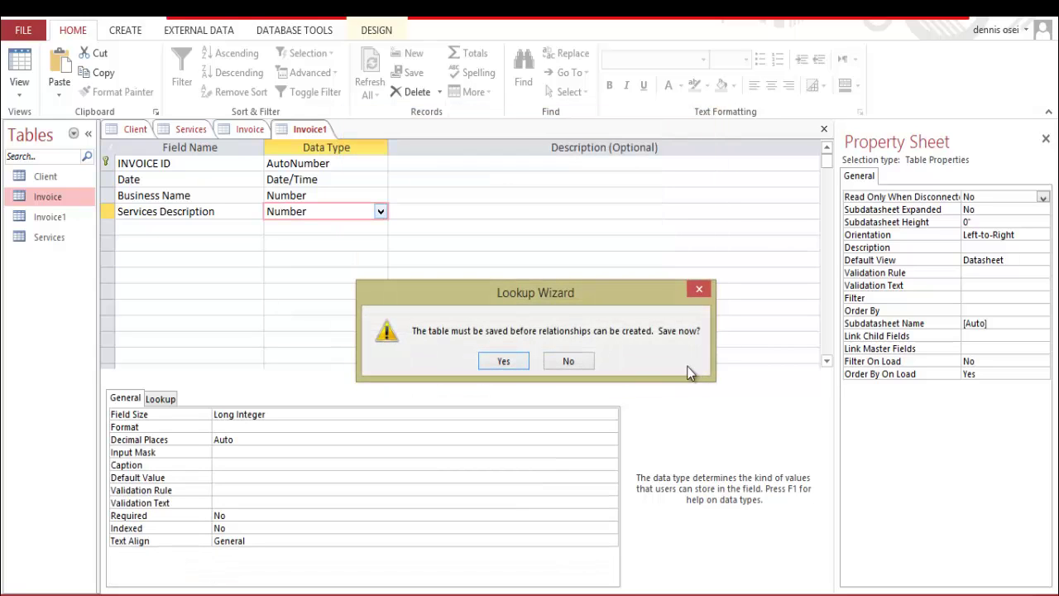
left_click(485, 361)
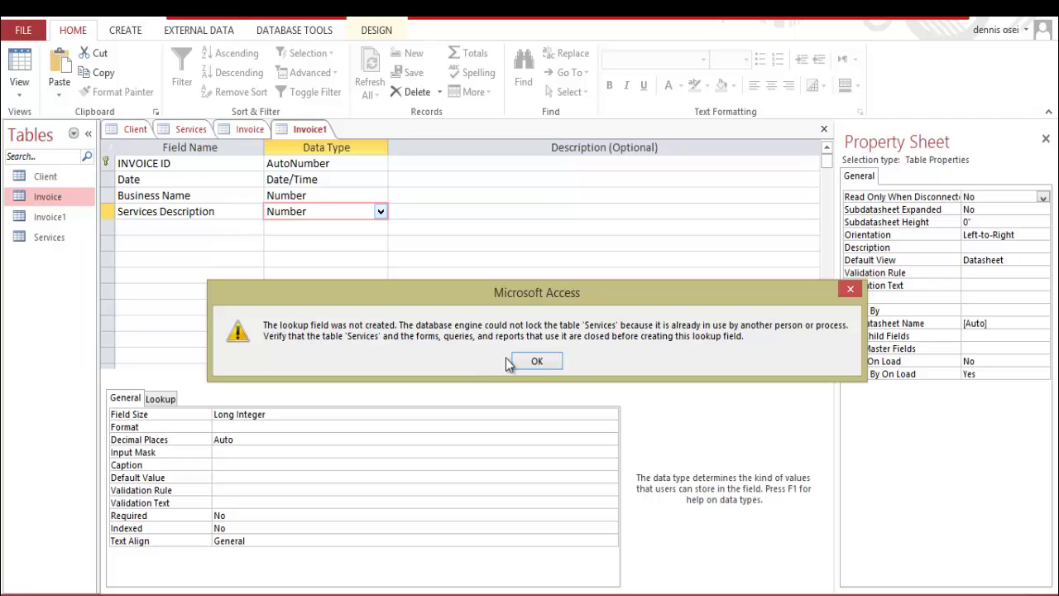
left_click(537, 361)
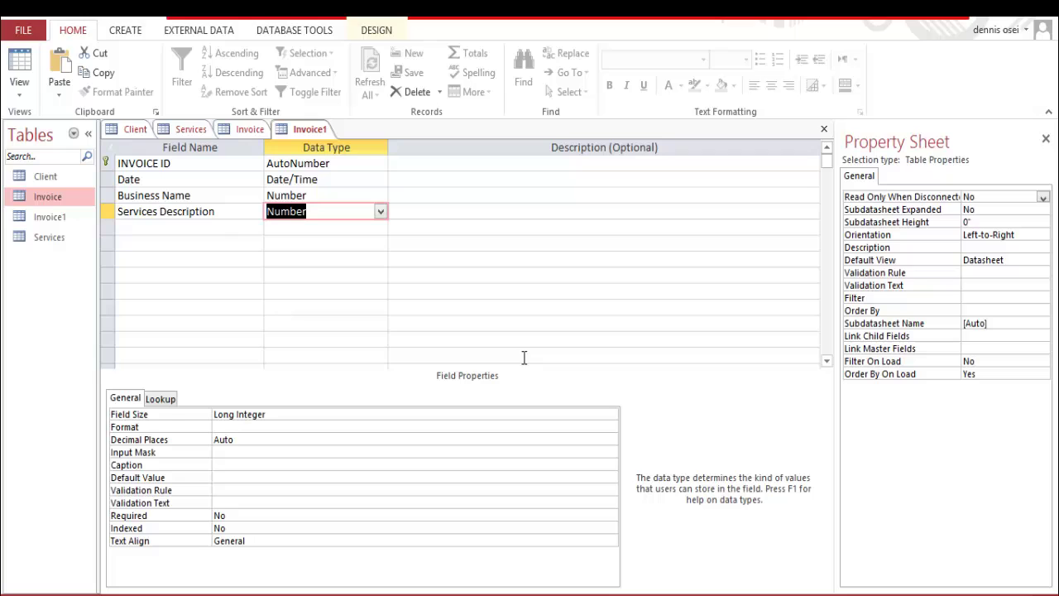
In Datasheet View, autofit Date, Business Name and Services Description, then check both drop-downs
left_click(19, 65)
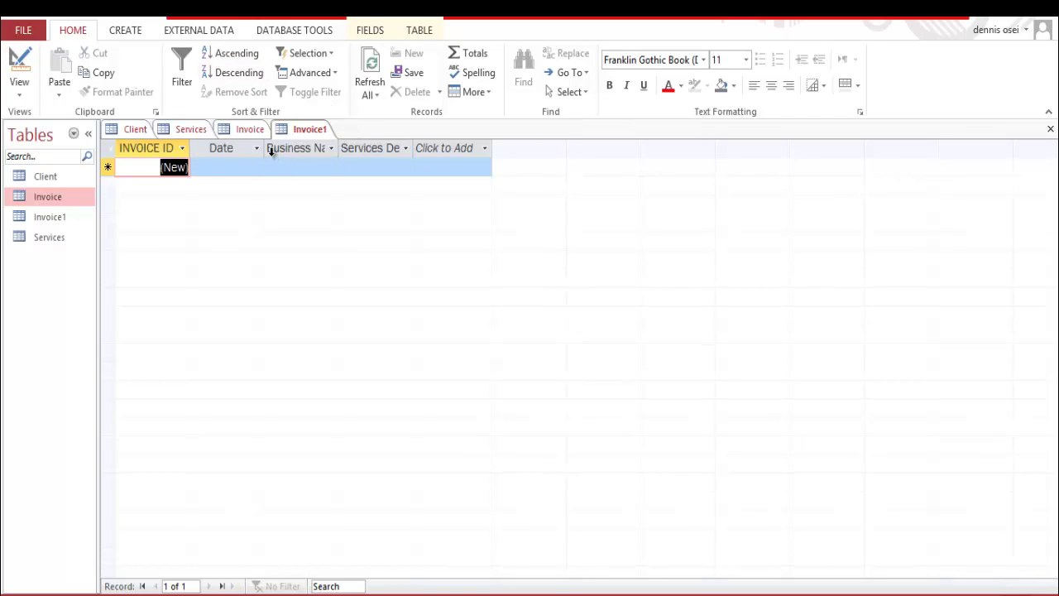
double_click(264, 148)
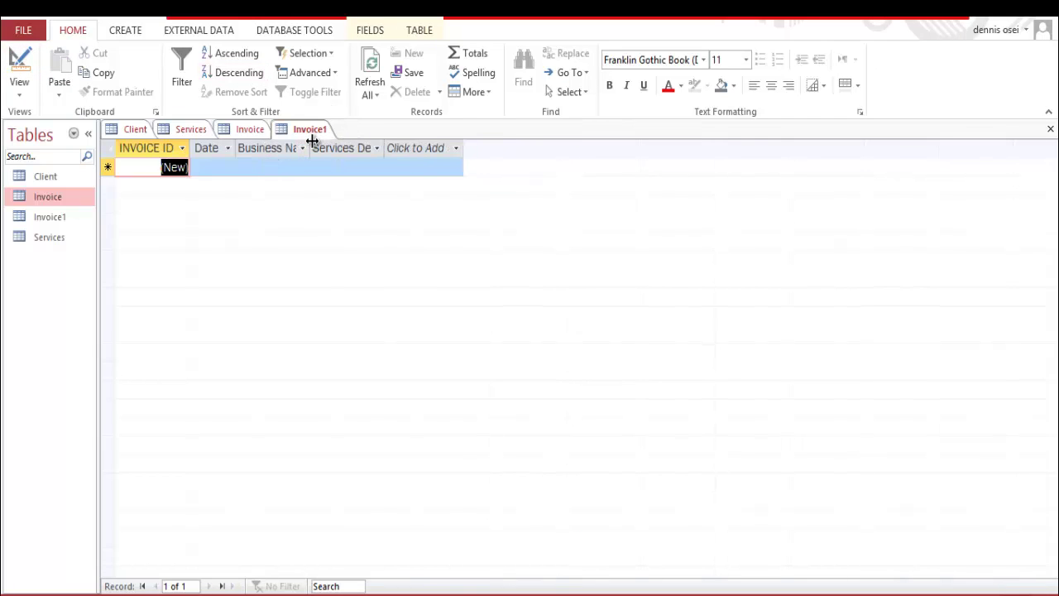
double_click(309, 148)
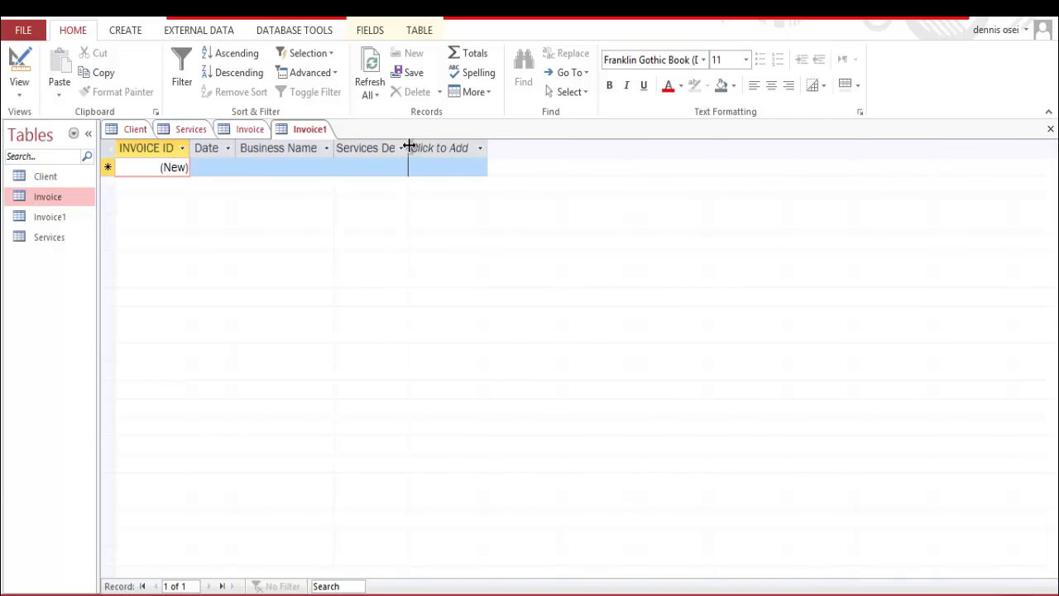
double_click(405, 148)
left_click(448, 167)
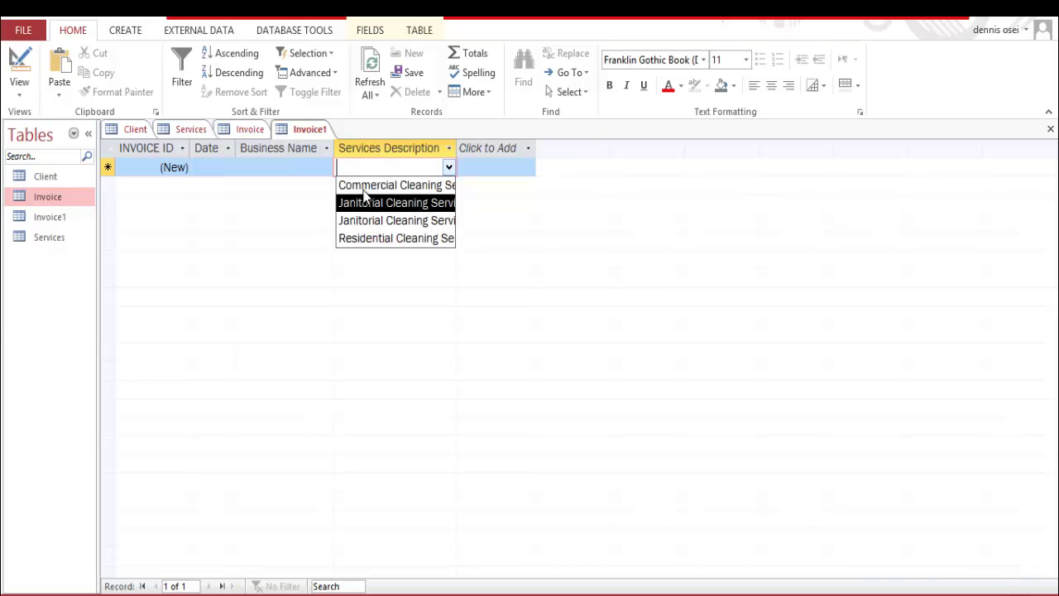
left_click(326, 167)
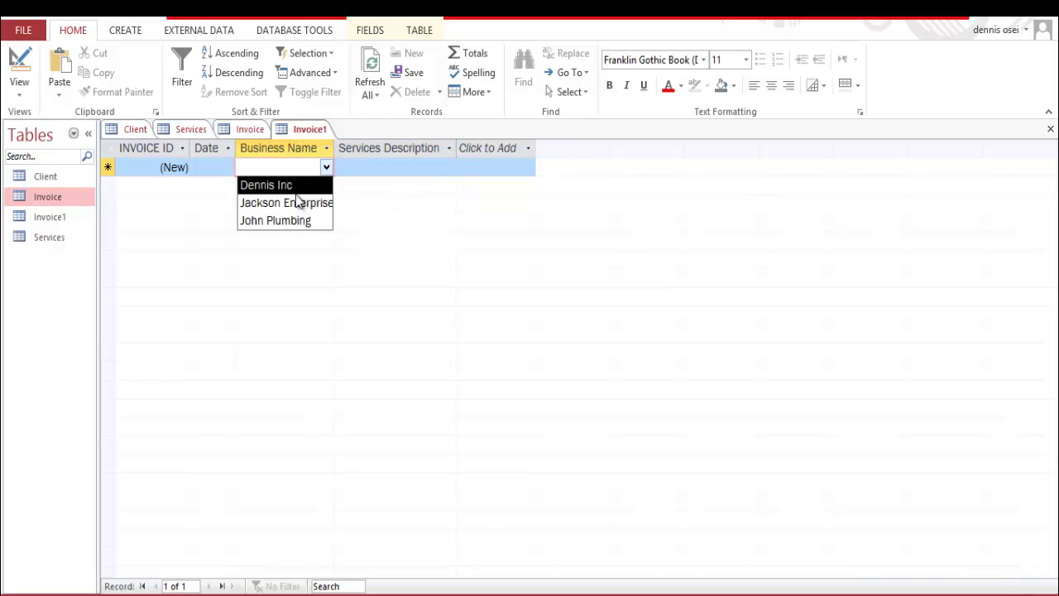